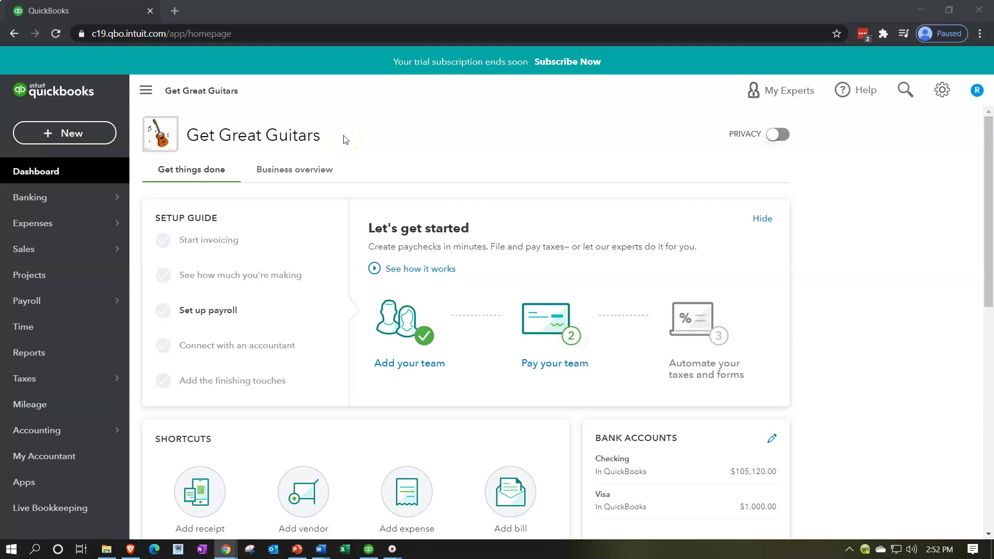
Glance at the new-transaction list, then open and close the Rental company in QuickBooks Desktop
left_click(107, 143)
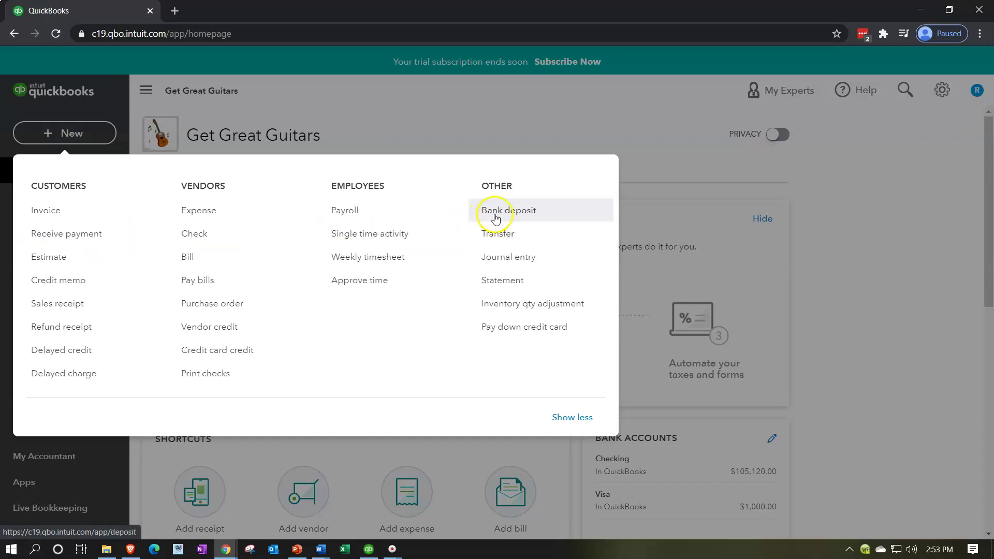
left_click(486, 108)
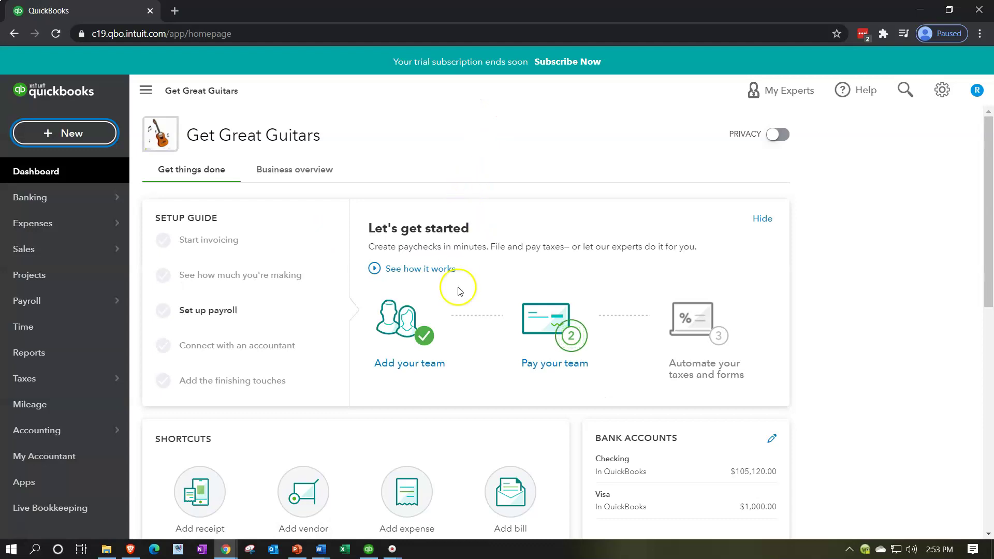
mouse_move(370, 557)
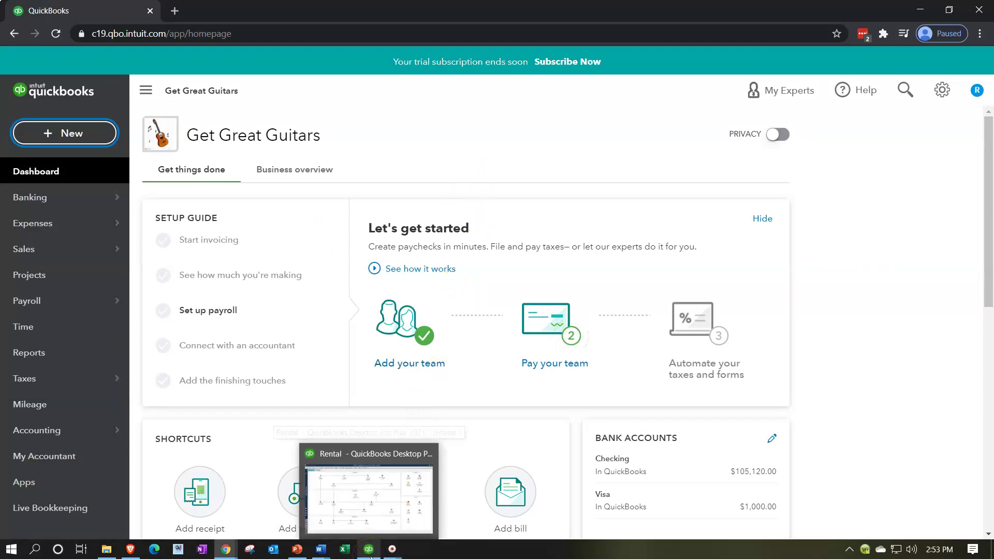
left_click(370, 557)
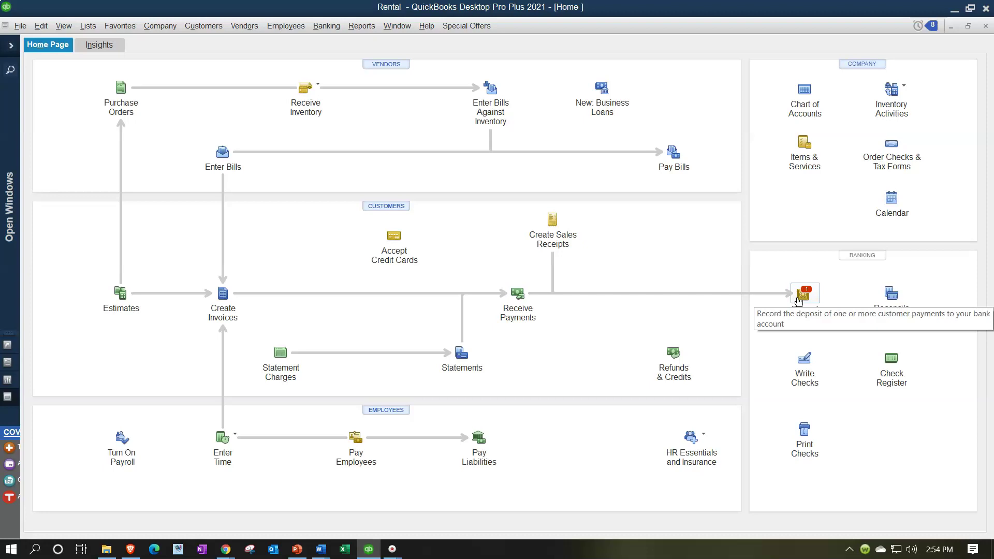
left_click(954, 13)
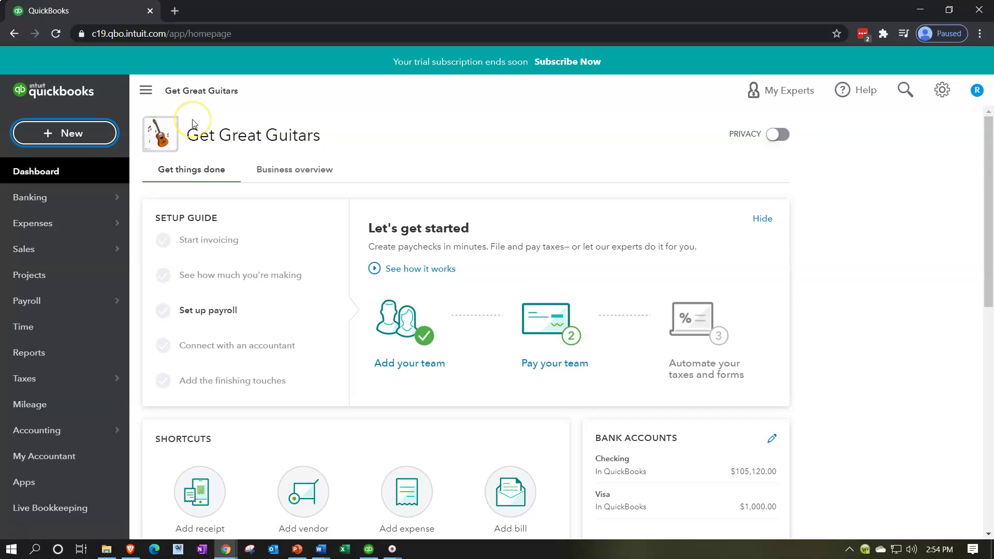
Duplicate the QuickBooks browser tab and open the Trial Balance report by searching 'trial'
right_click(121, 10)
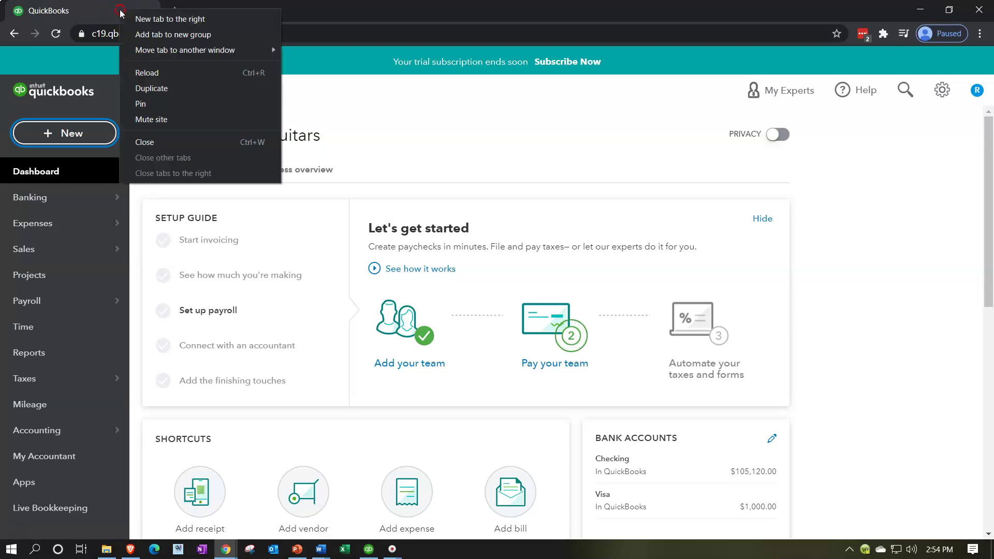
left_click(136, 88)
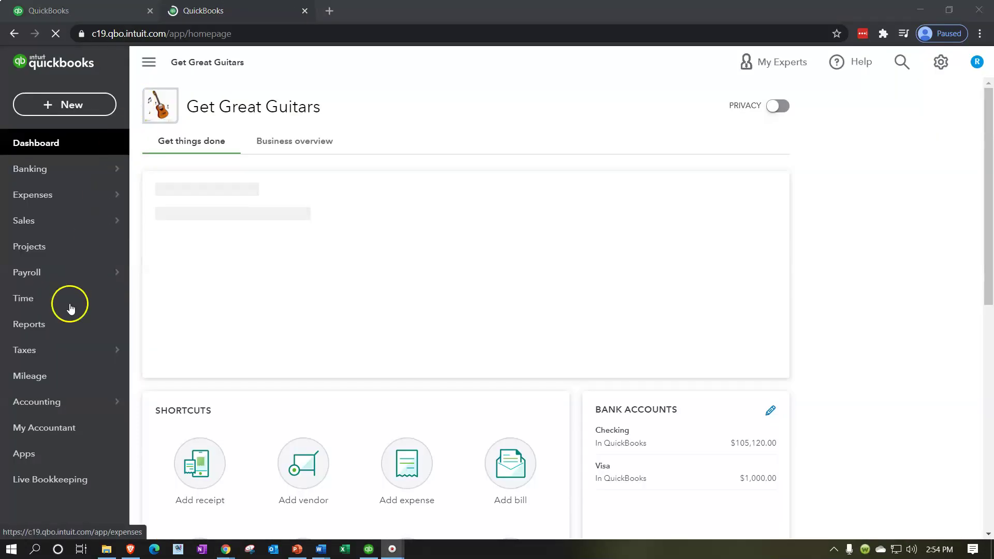
left_click(51, 327)
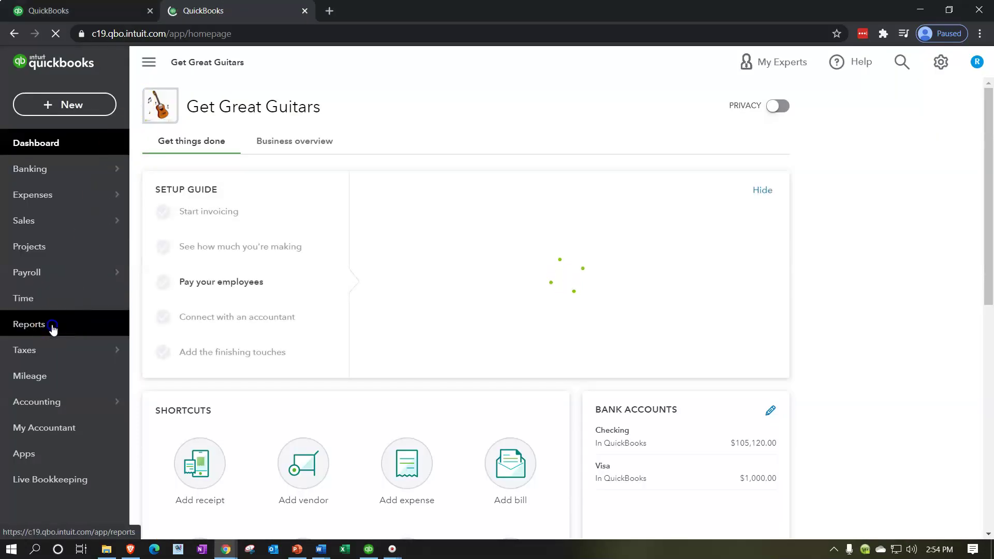
left_click(214, 345)
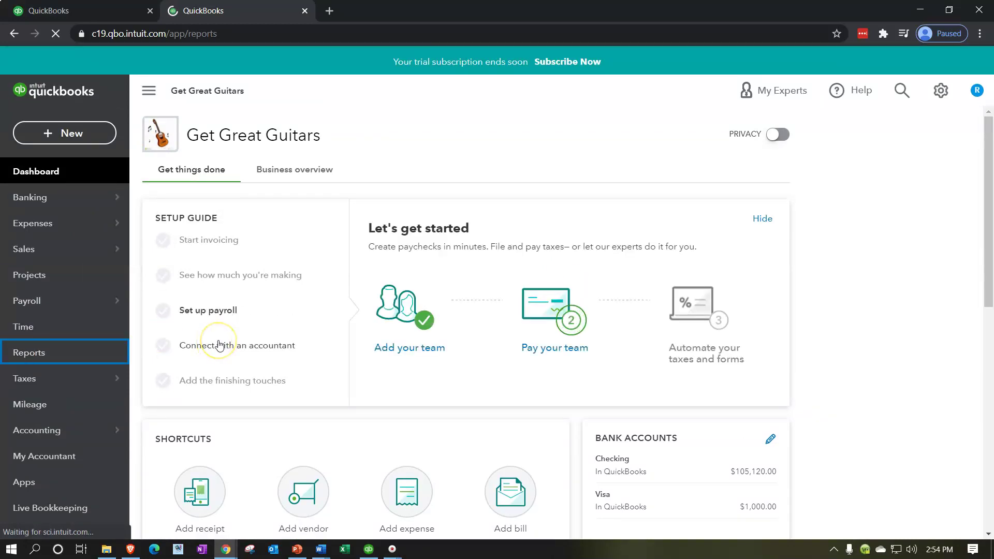
left_click(632, 263)
type("trial")
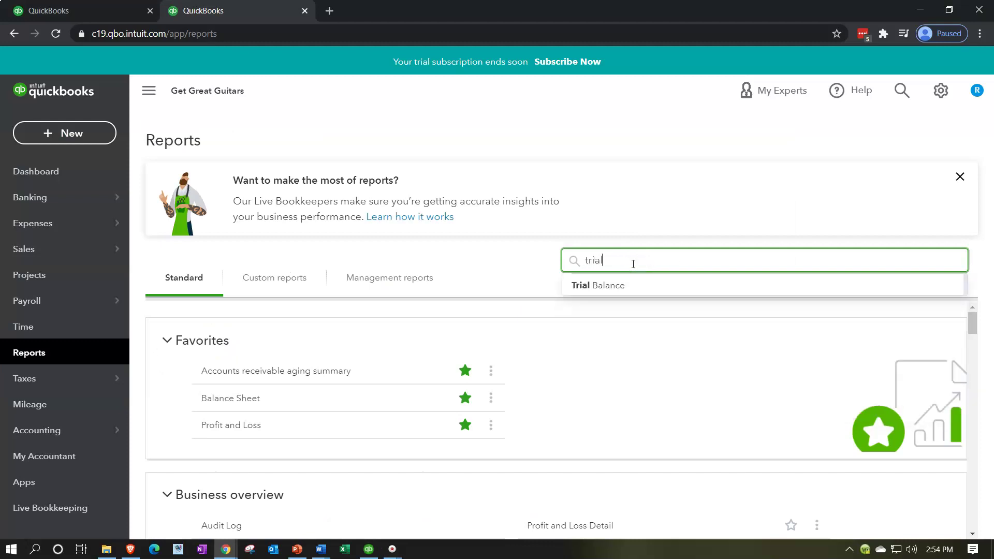
key("Down")
key("Return")
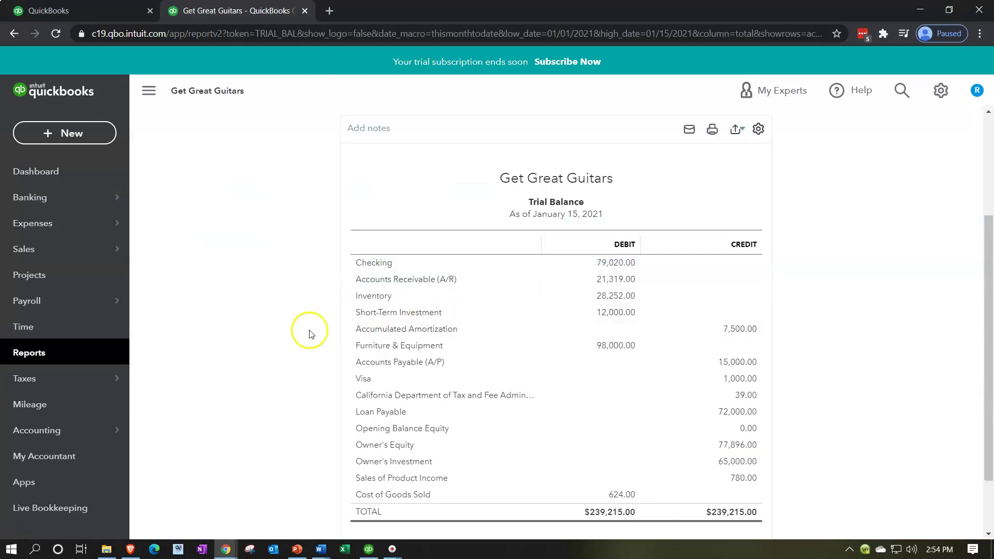
Run the Trial Balance through 12/31/2021, then go back to the first tab's dashboard
left_click(466, 185)
type("12/31/2021")
key("Tab")
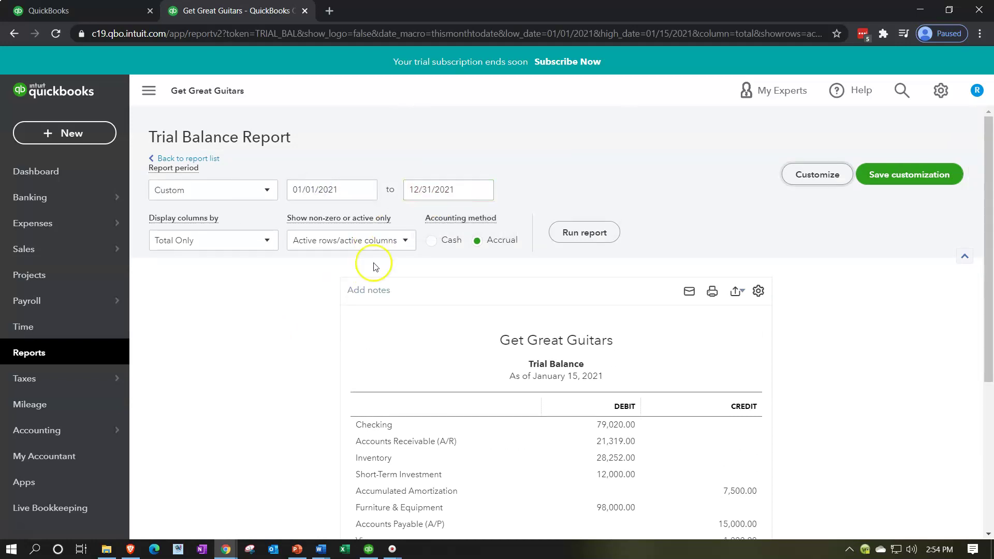
left_click(557, 236)
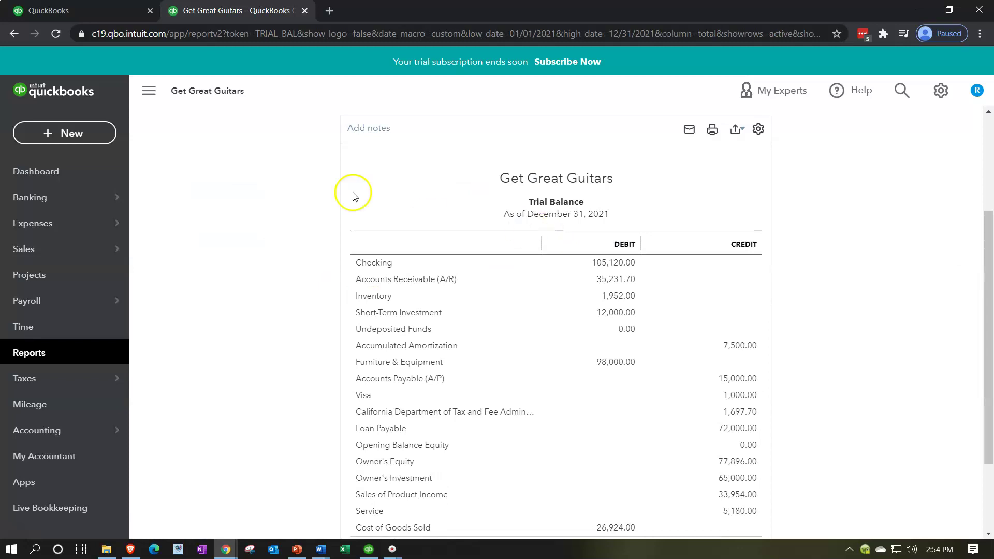
left_click(148, 91)
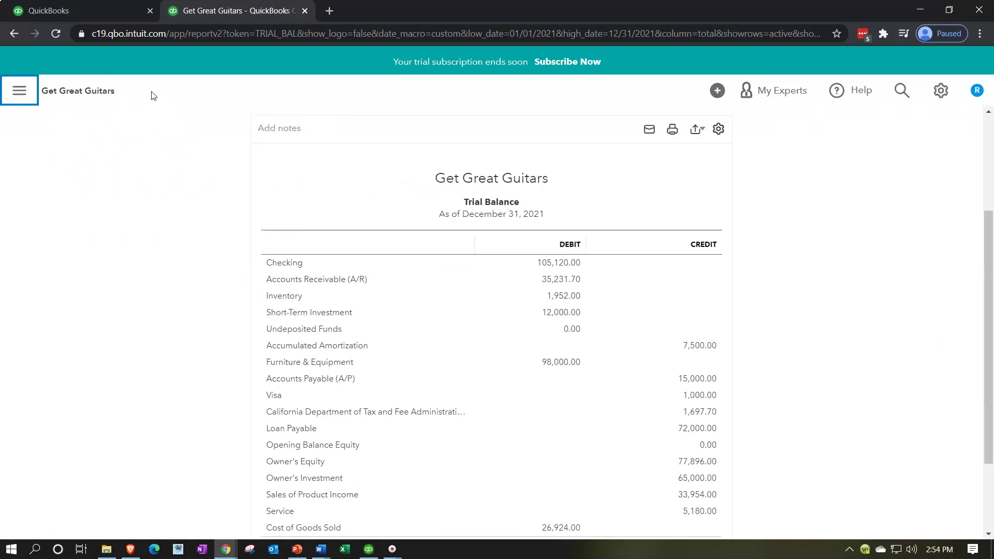
left_click(101, 7)
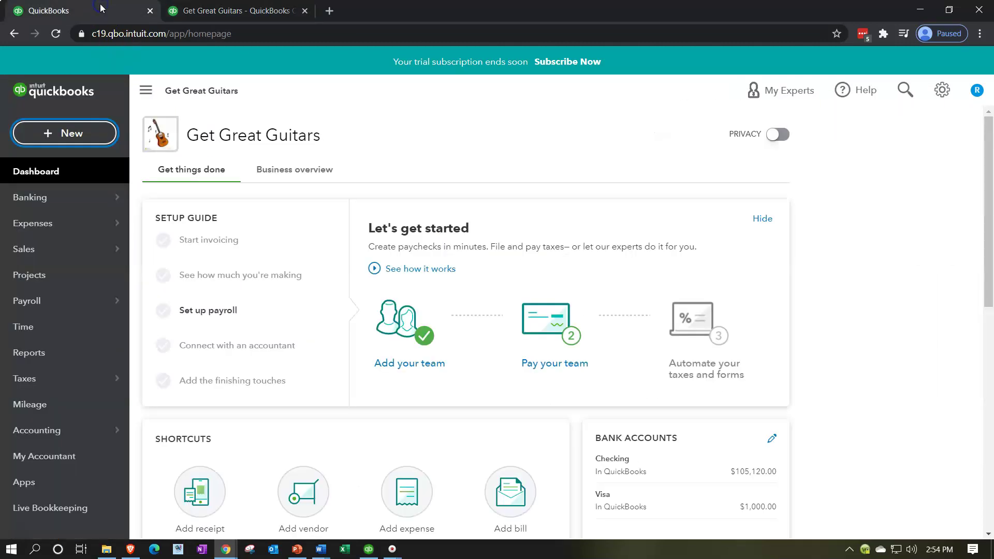
Filter the Invoices list to the four Not Due invoices, then move to the Customers list
mouse_move(90, 198)
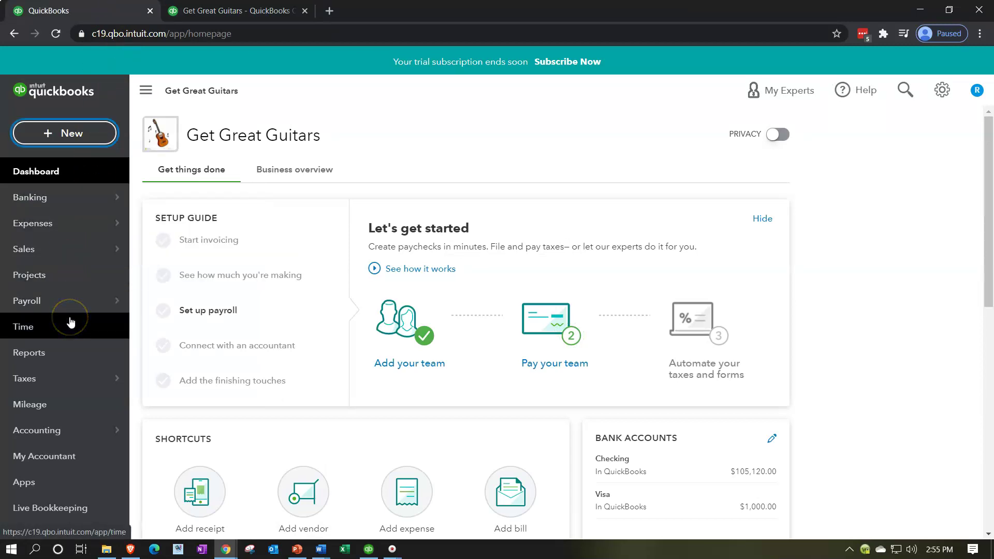
left_click(53, 257)
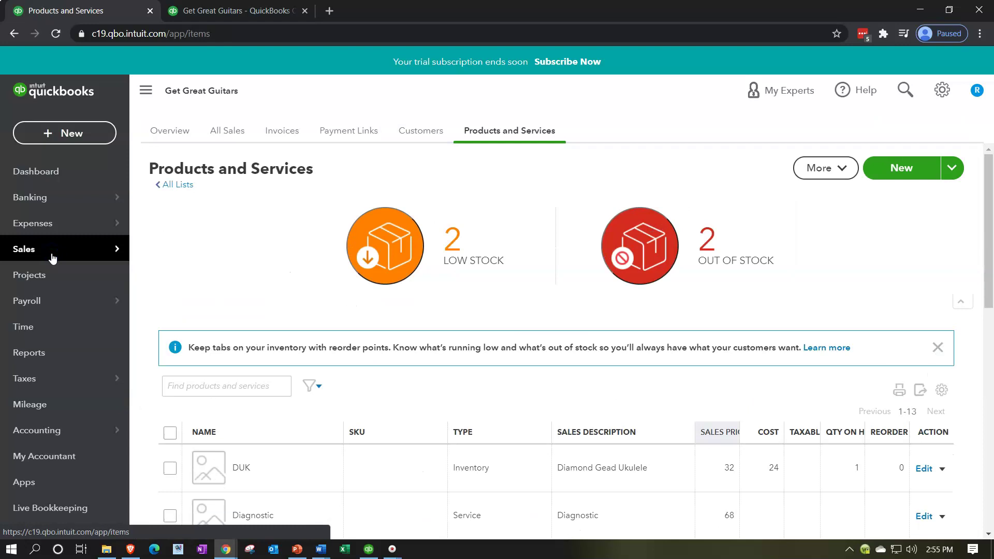
left_click(281, 135)
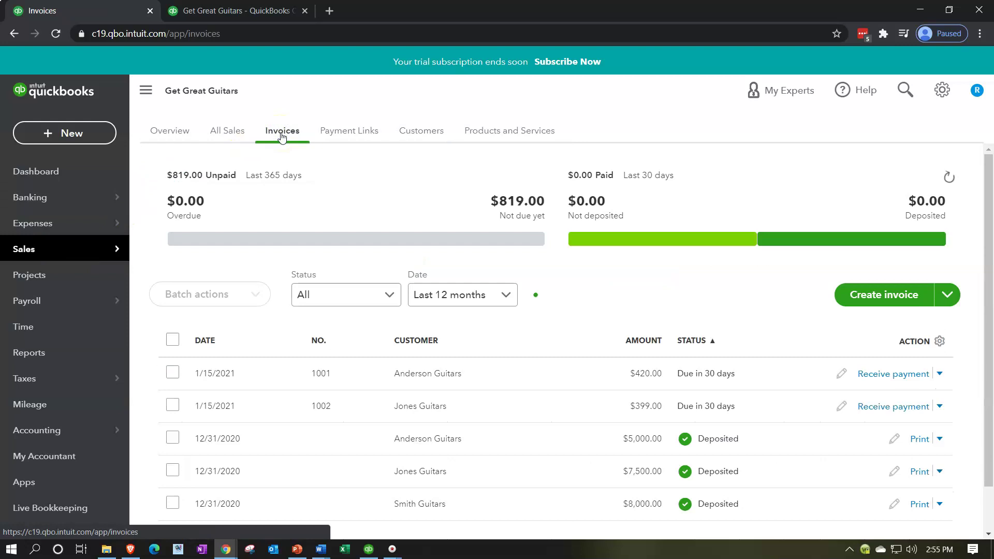
left_click(532, 289)
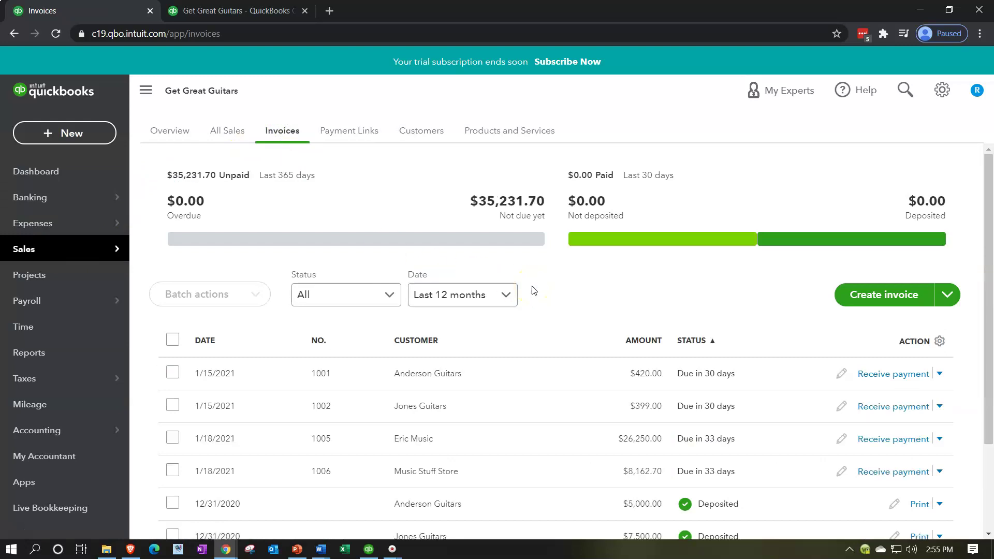
left_click(389, 298)
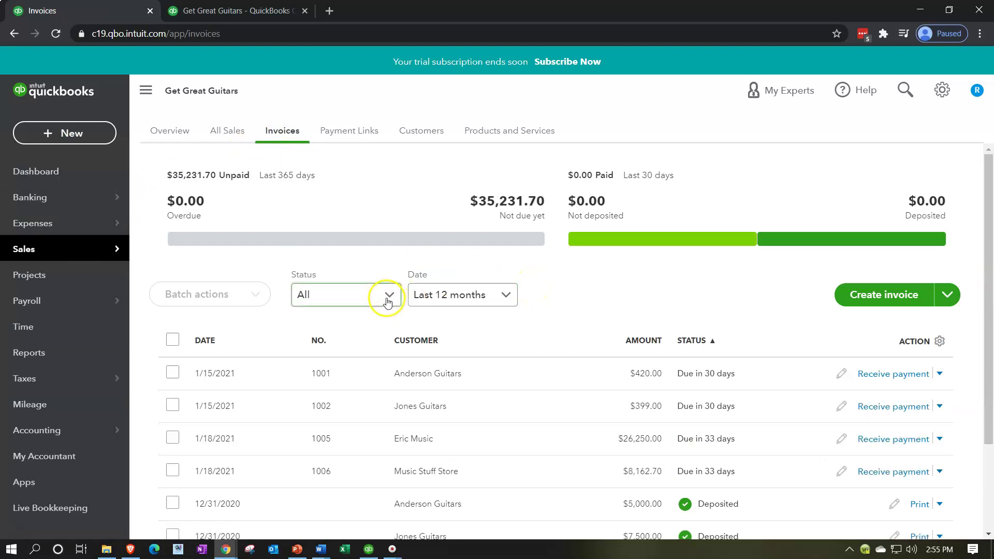
left_click(364, 374)
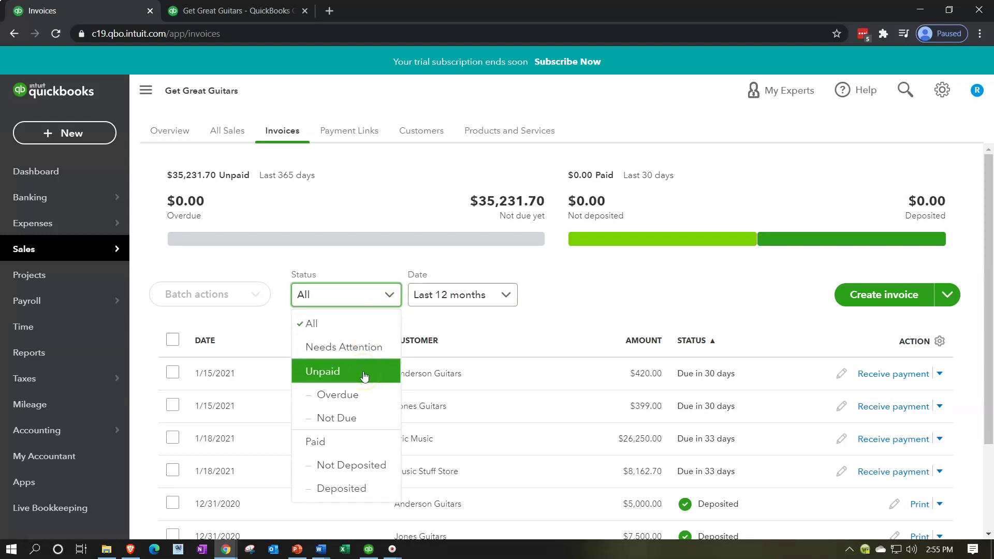
left_click(364, 418)
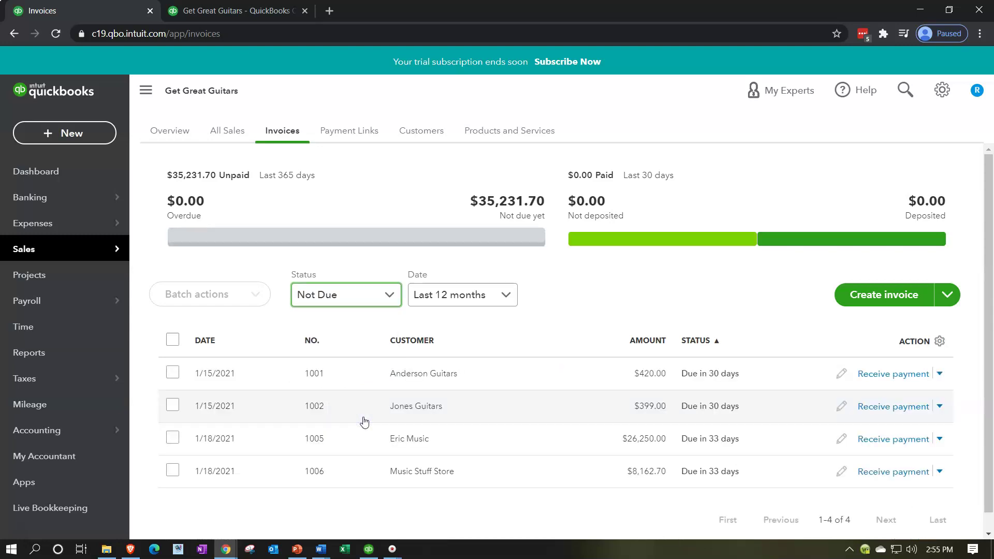
left_click(859, 389)
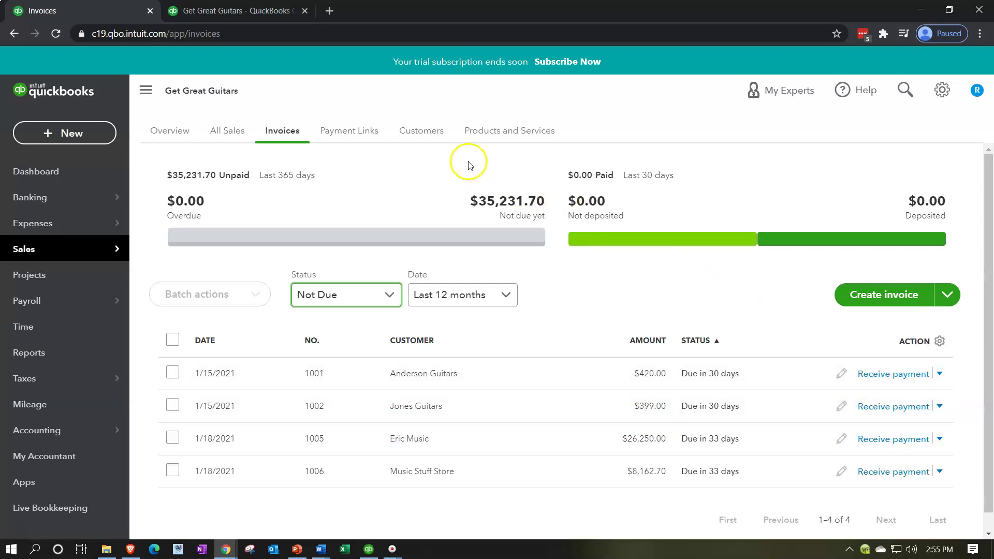
left_click(434, 136)
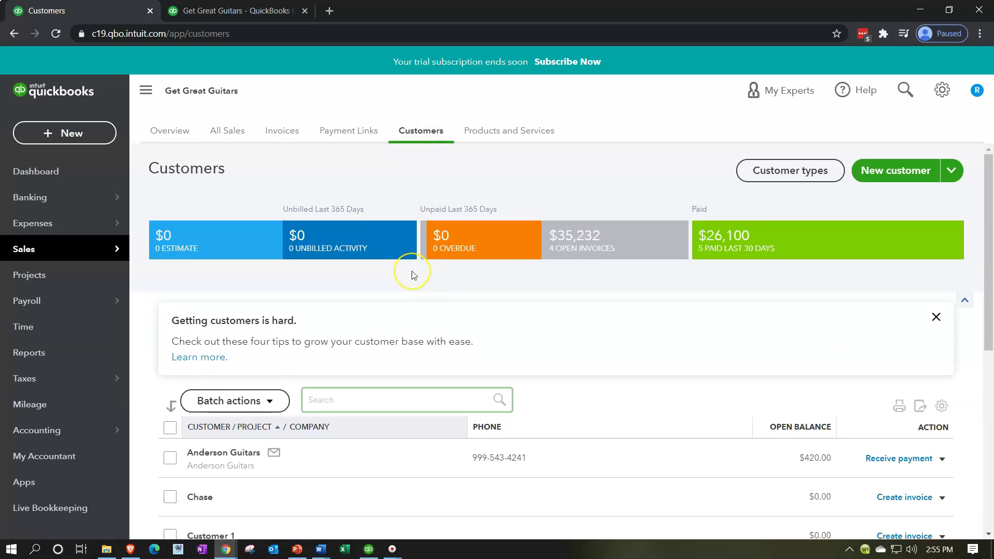
Open Anderson Guitars and filter its transactions to Open invoices, leaving invoice 1001 for $420.00
scroll(411, 272, "down", 1)
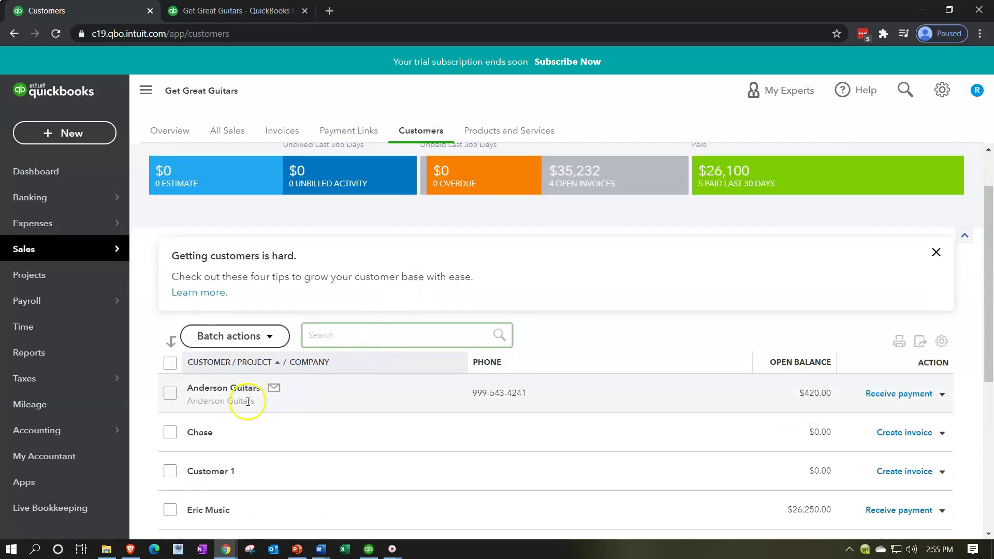
left_click(231, 392)
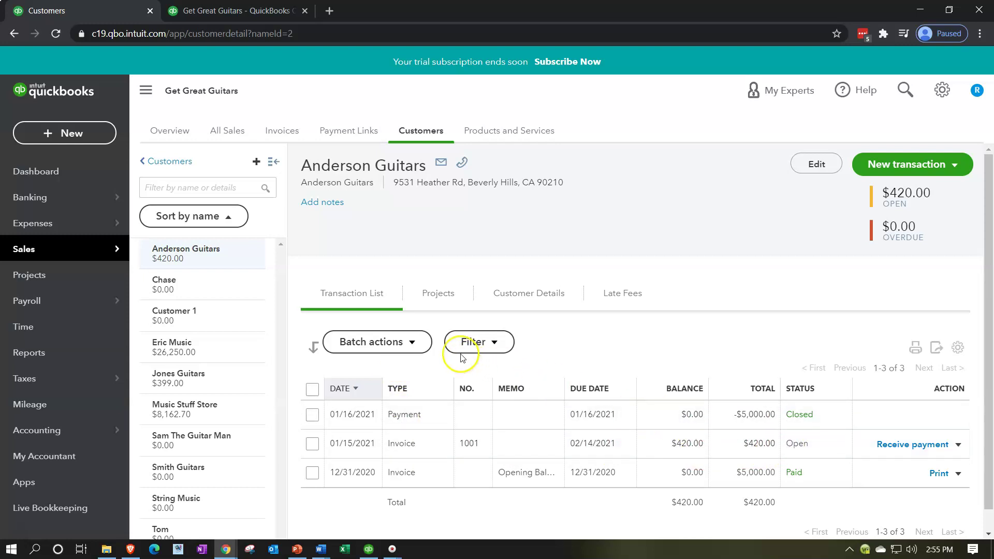
left_click(490, 351)
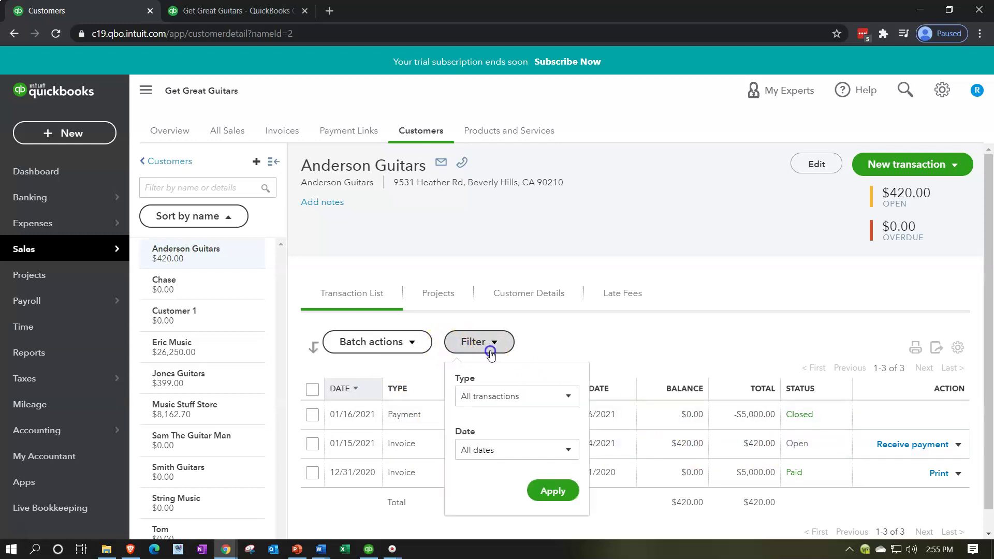
left_click(567, 396)
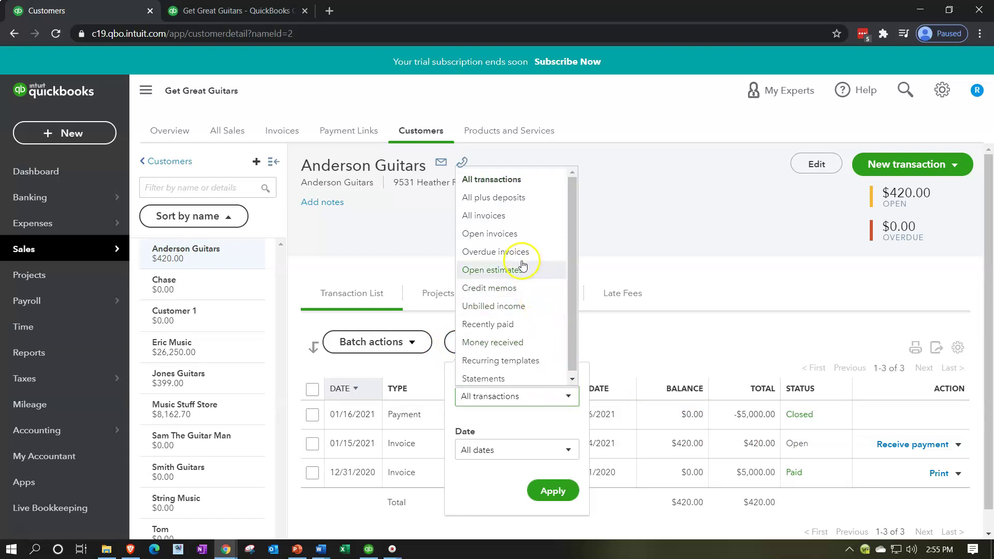
left_click(512, 233)
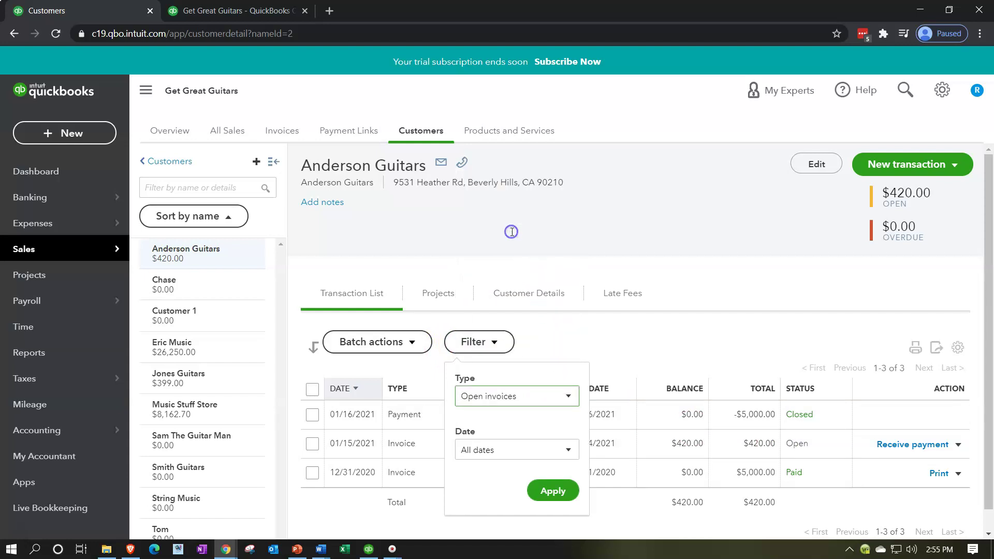
left_click(564, 491)
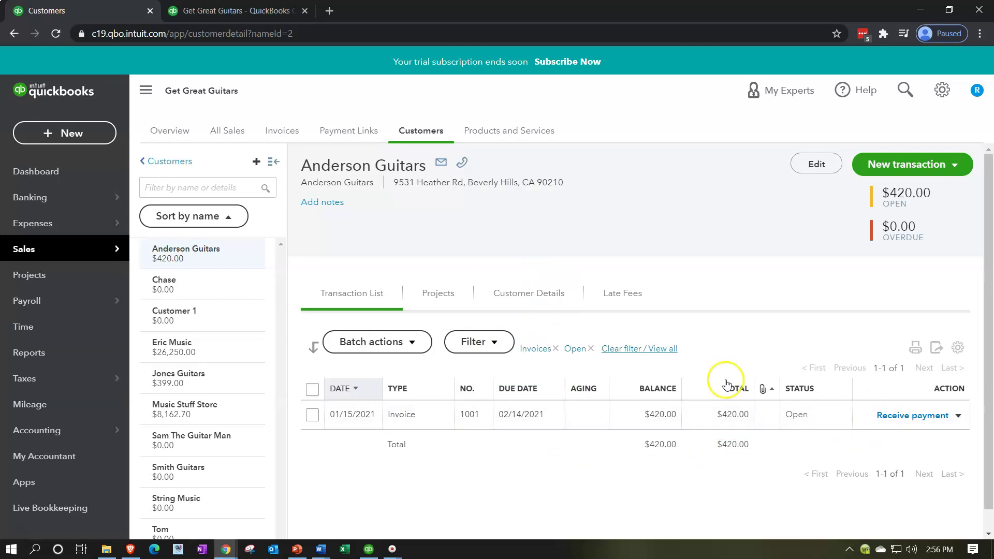
Start a Receive Payment for Anderson Guitars and apply it to invoice 1001
left_click(67, 136)
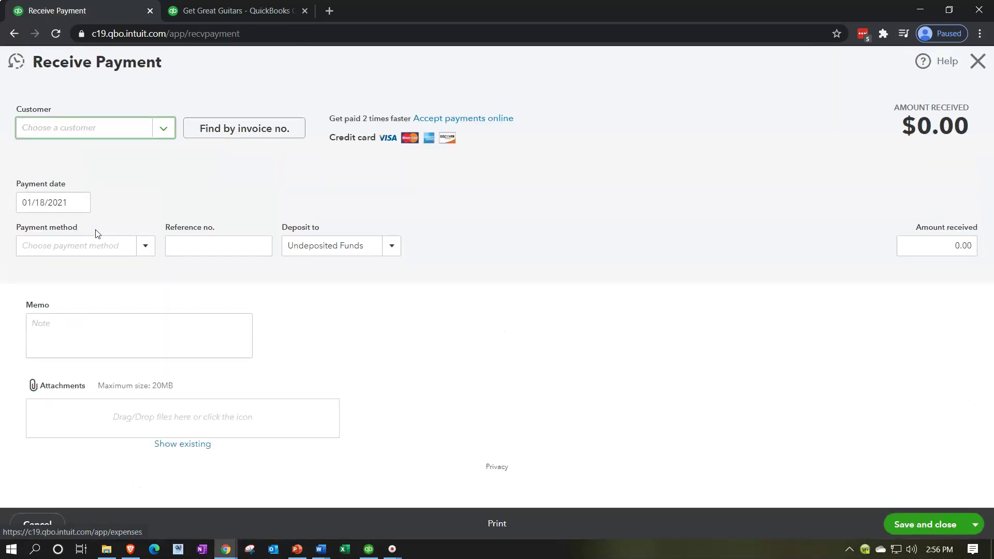
left_click(83, 128)
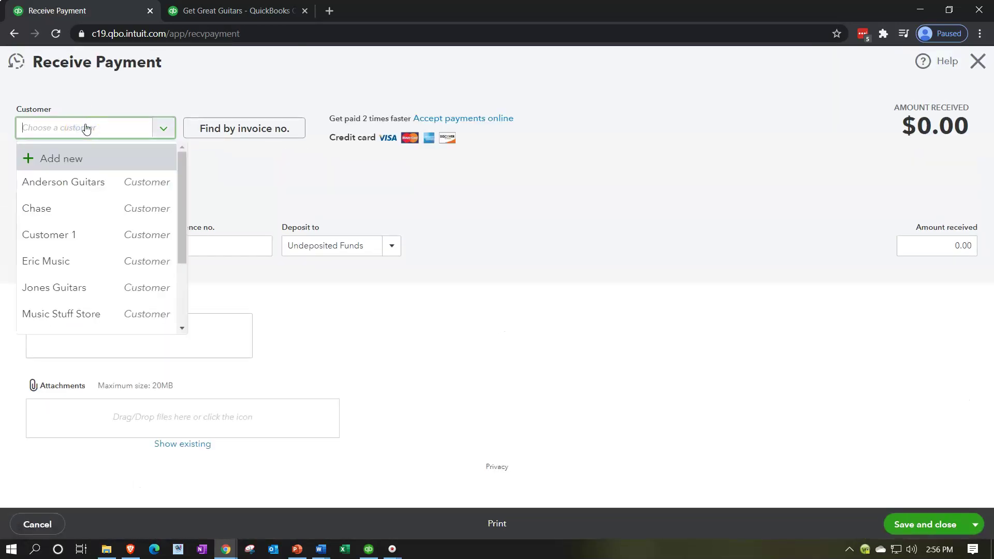
type("and")
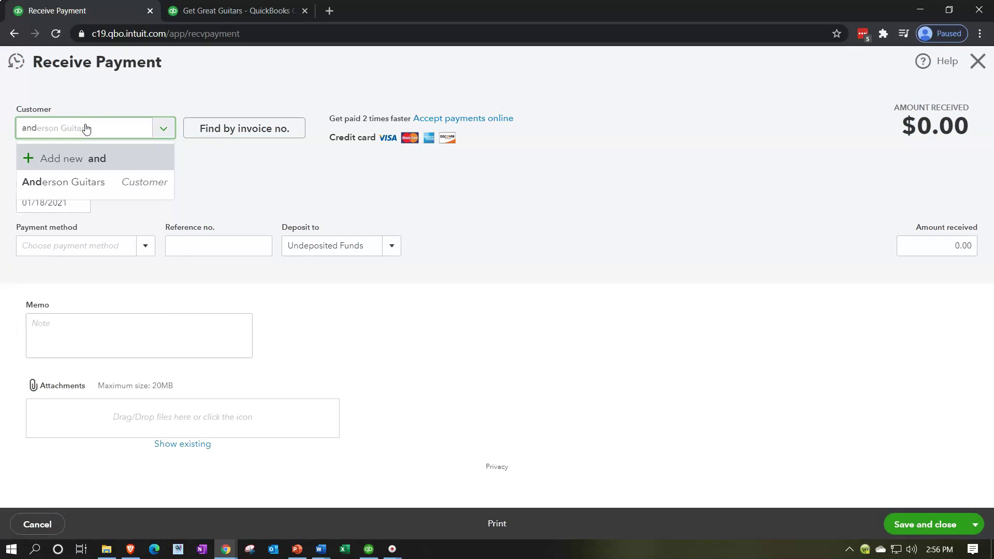
key("Down")
key("Return")
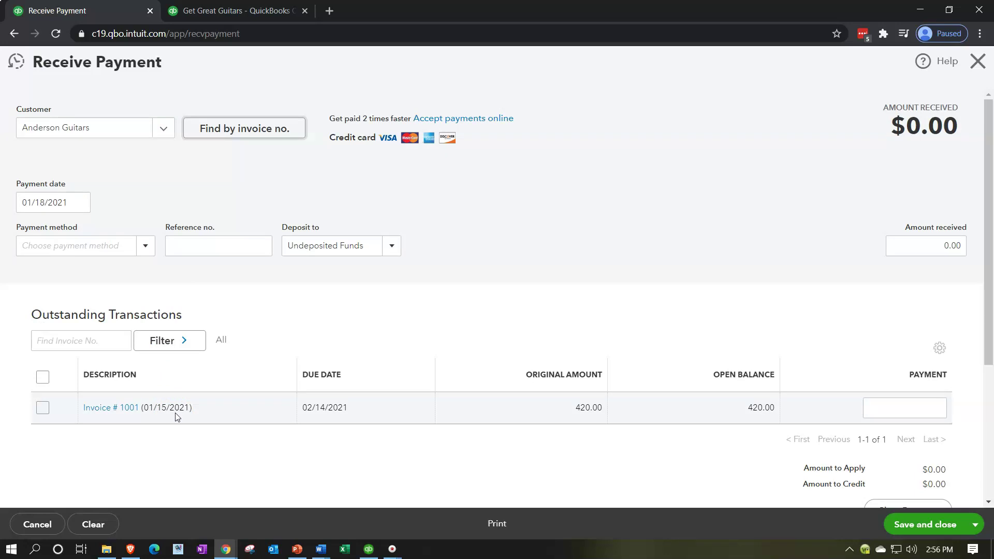
left_click(157, 432)
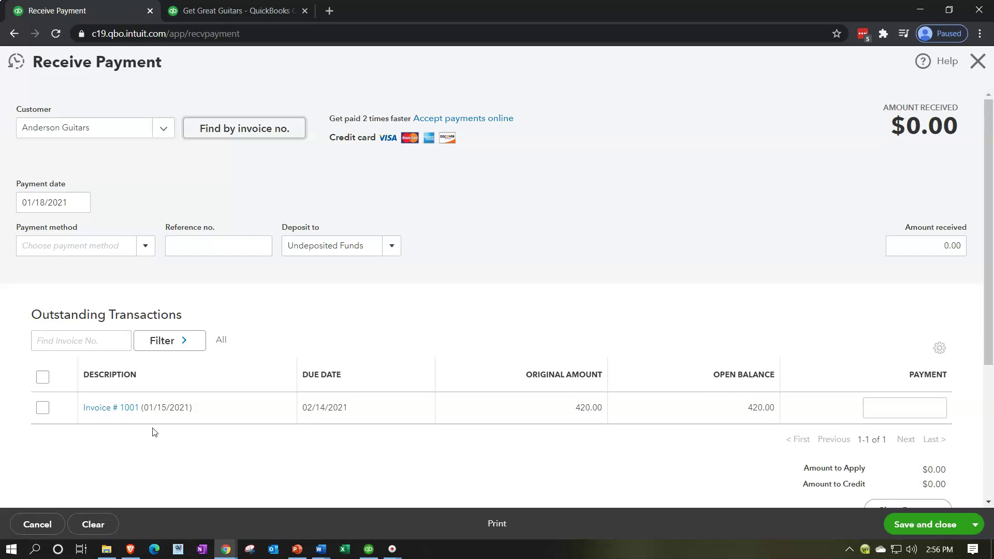
left_click(43, 414)
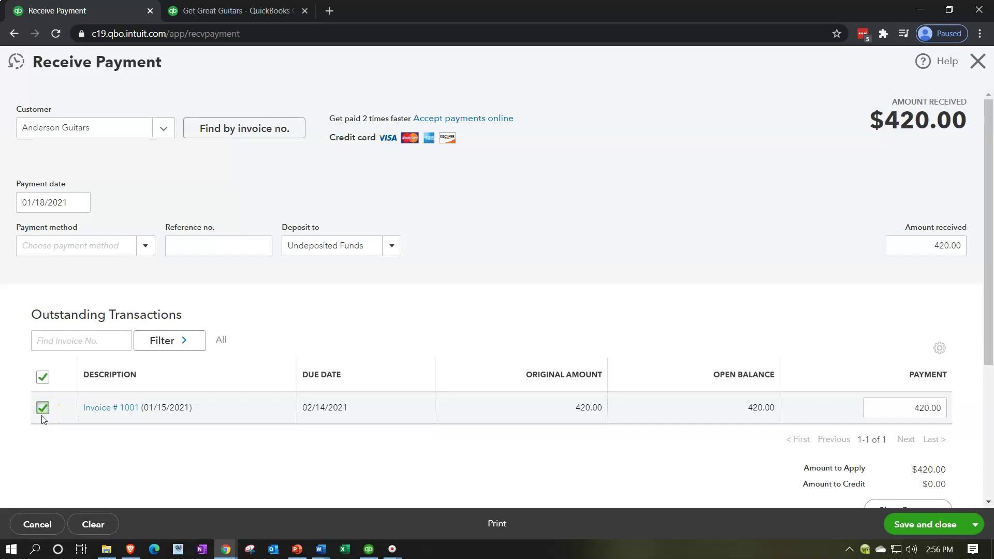
Date the payment 01/19/2021, method Cash, deposit to Undeposited Funds, and save it
left_click(67, 203)
key("plus")
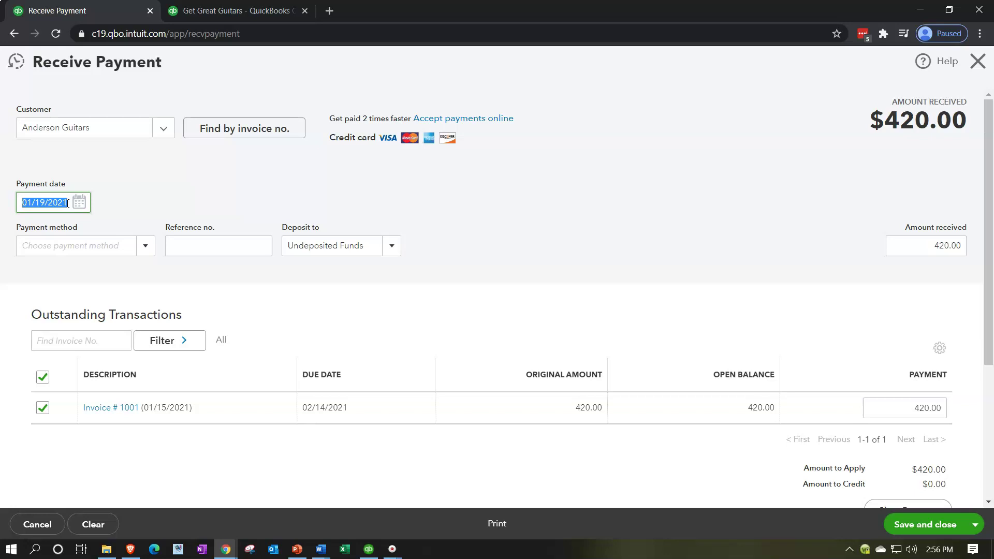
key("Tab")
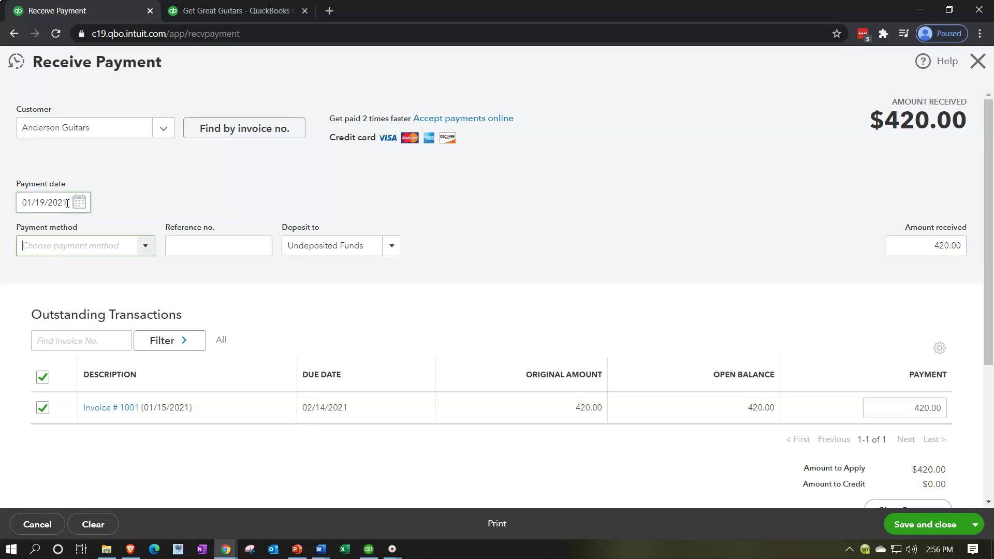
left_click(144, 246)
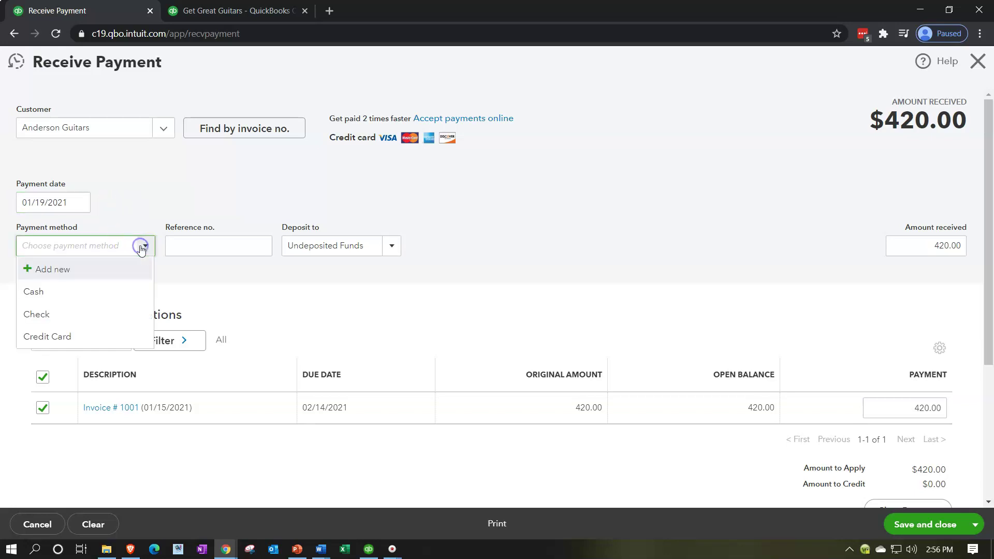
left_click(86, 310)
left_click(66, 290)
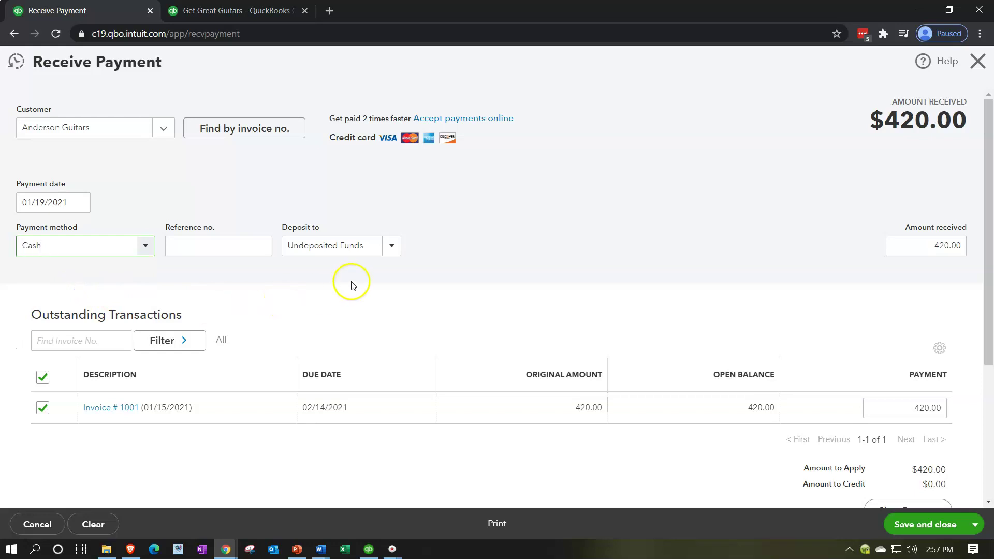
left_click(392, 246)
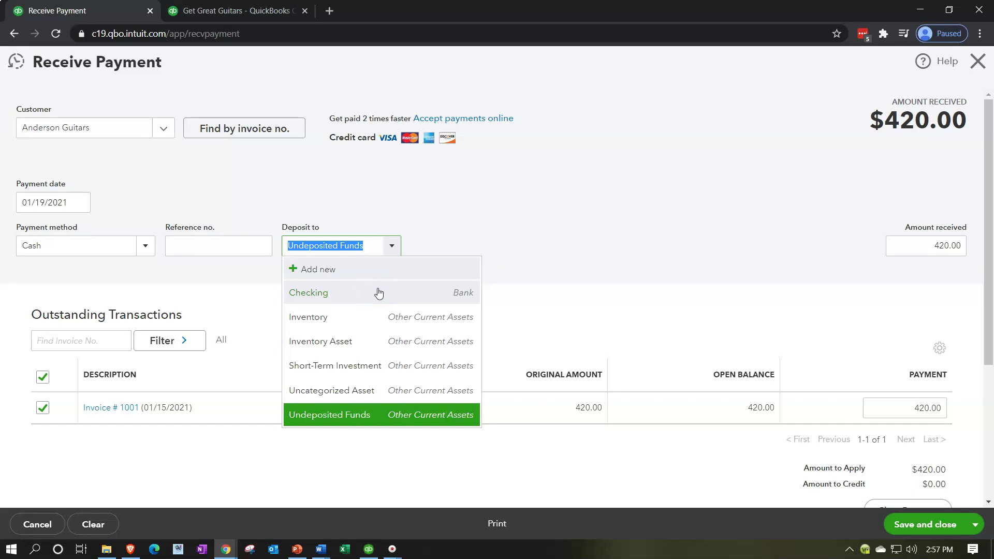
left_click(362, 414)
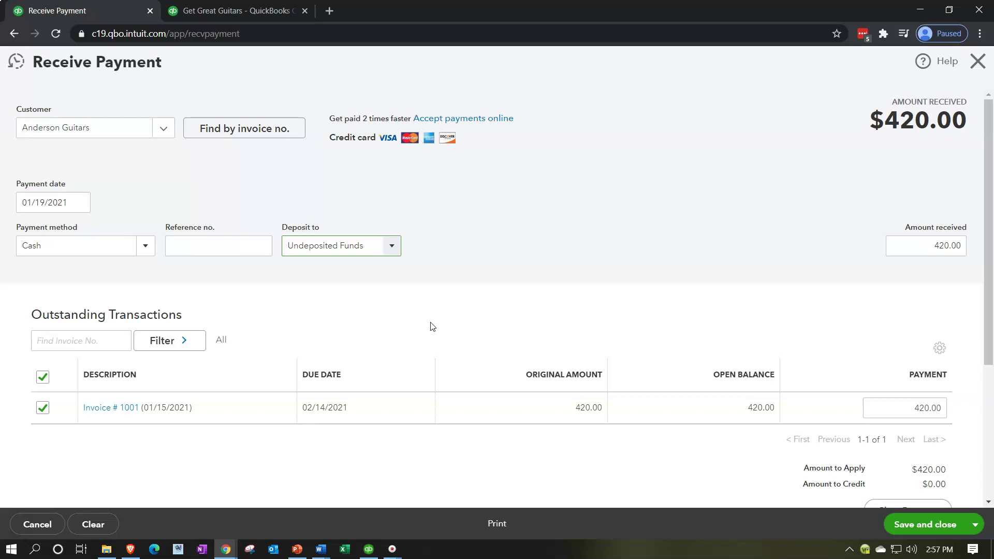
left_click(932, 526)
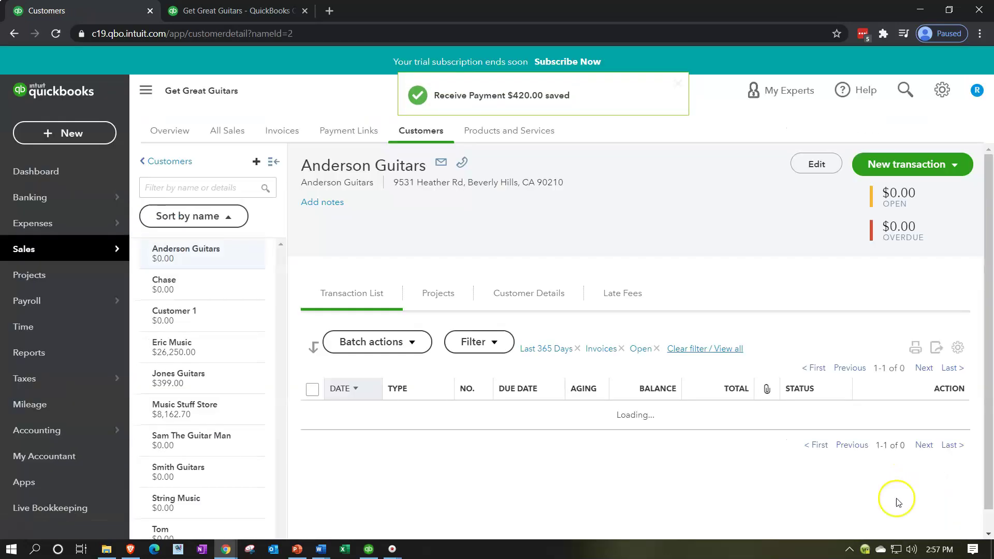
Rerun the Trial Balance and zoom to 110%, showing Undeposited Funds at 420.00
left_click(245, 13)
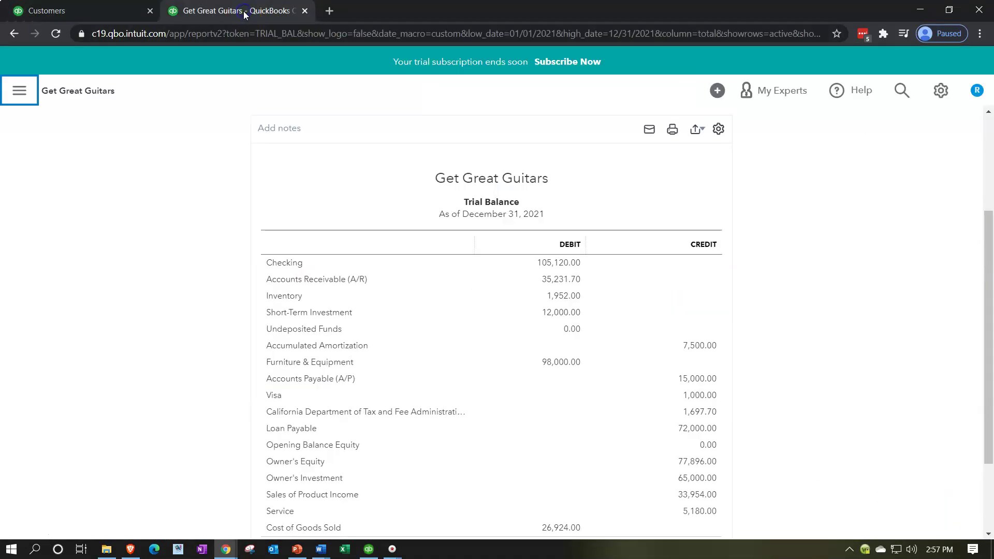
scroll(216, 212, "up", 3)
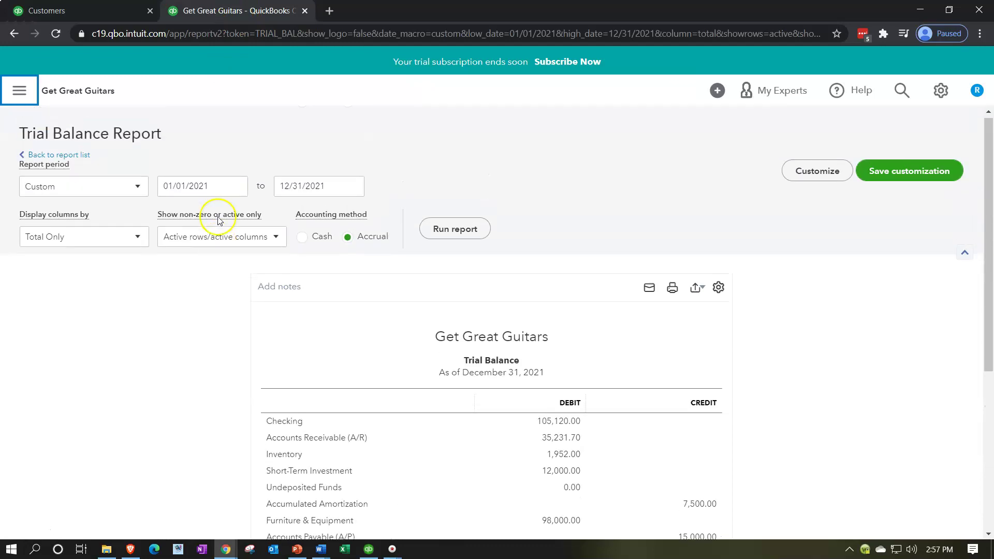
left_click(465, 235)
scroll(466, 241, "down", 3)
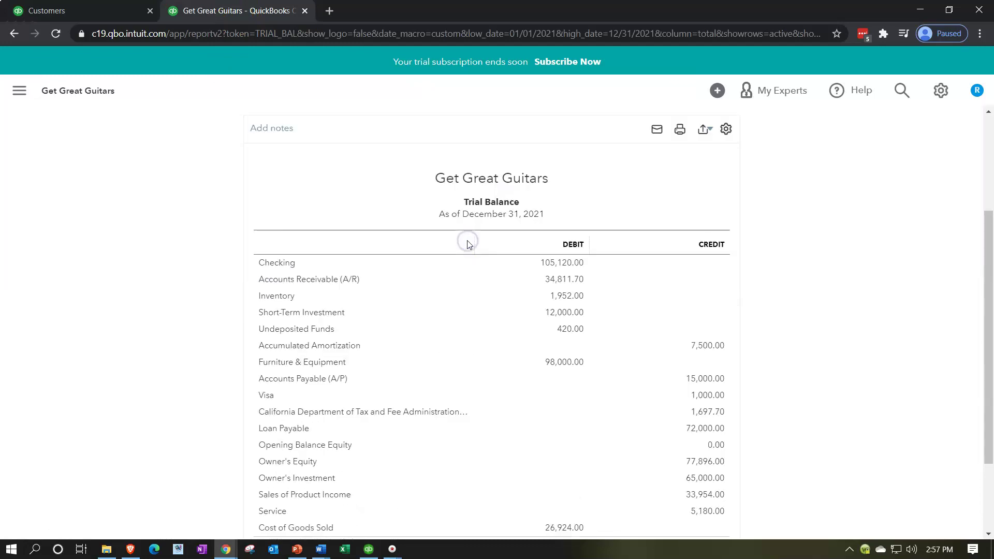
left_click(151, 322)
key("ctrl+plus")
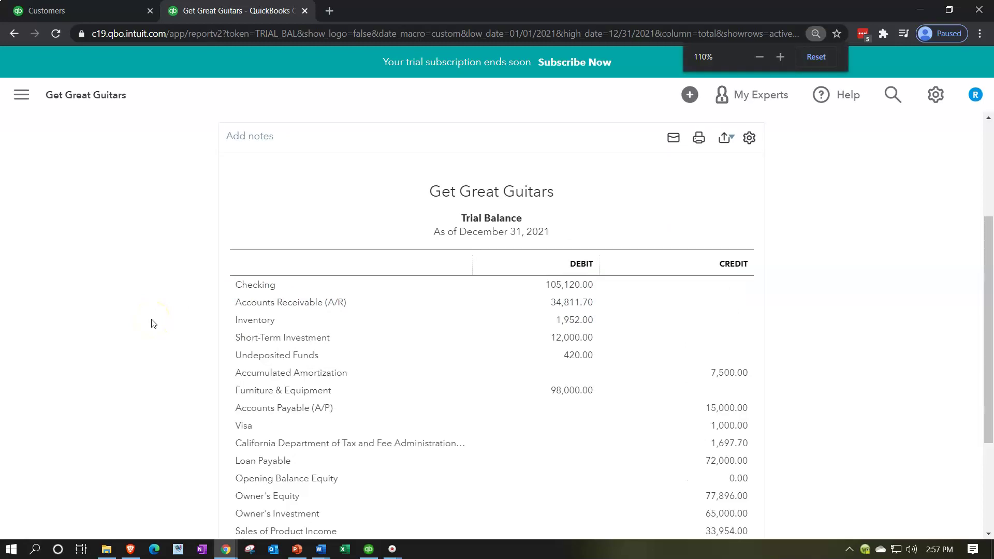
scroll(153, 324, "down", 3)
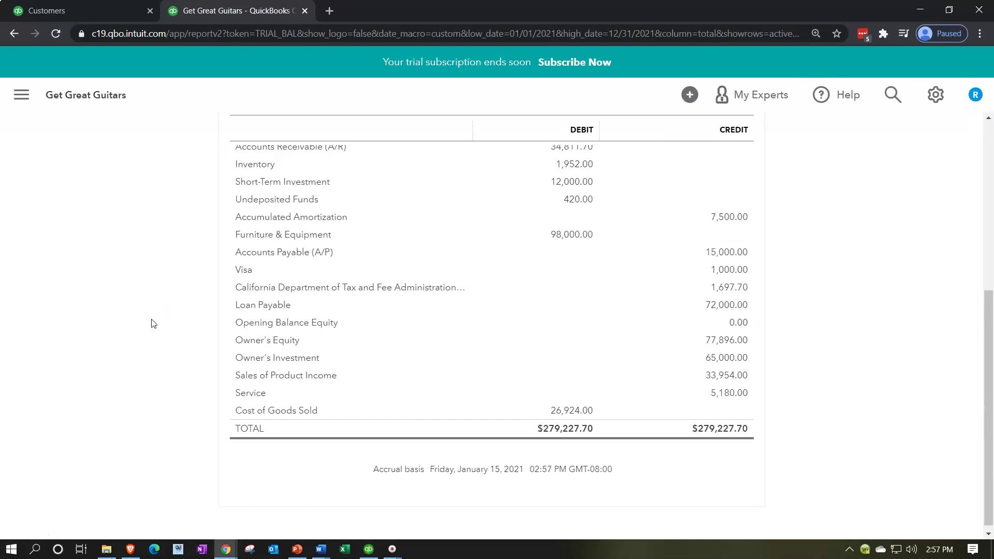
left_click(579, 200)
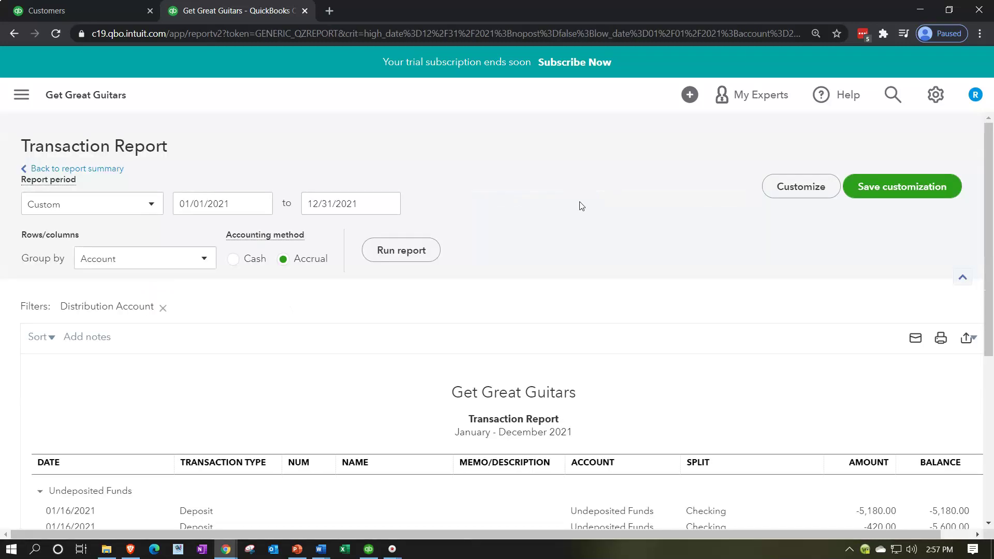
scroll(580, 205, "down", 3)
left_click(525, 242)
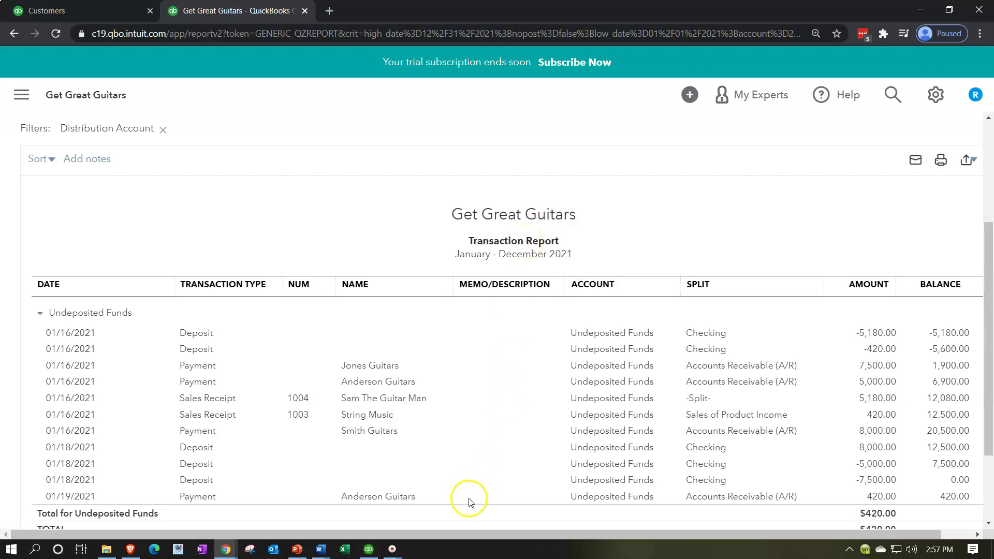
left_click(873, 496)
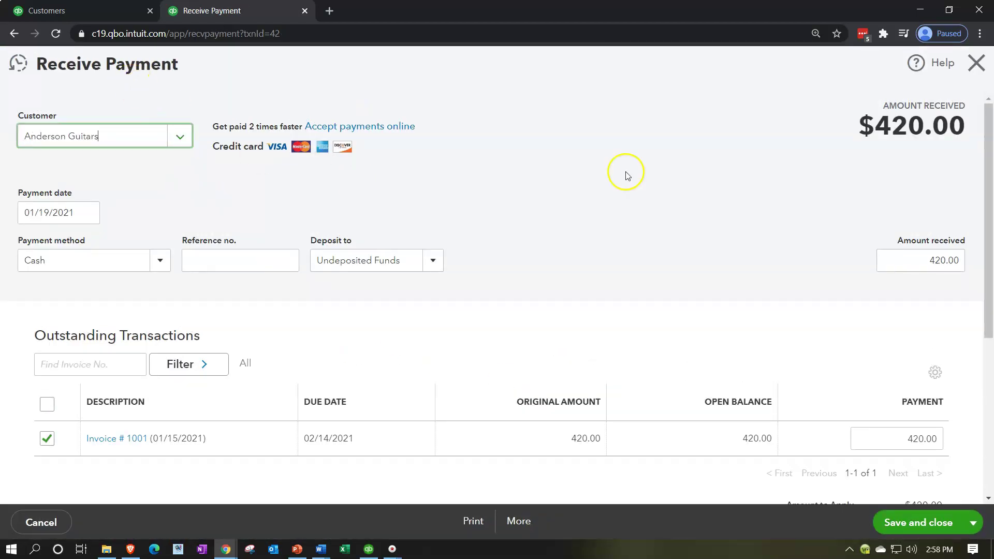
left_click(980, 61)
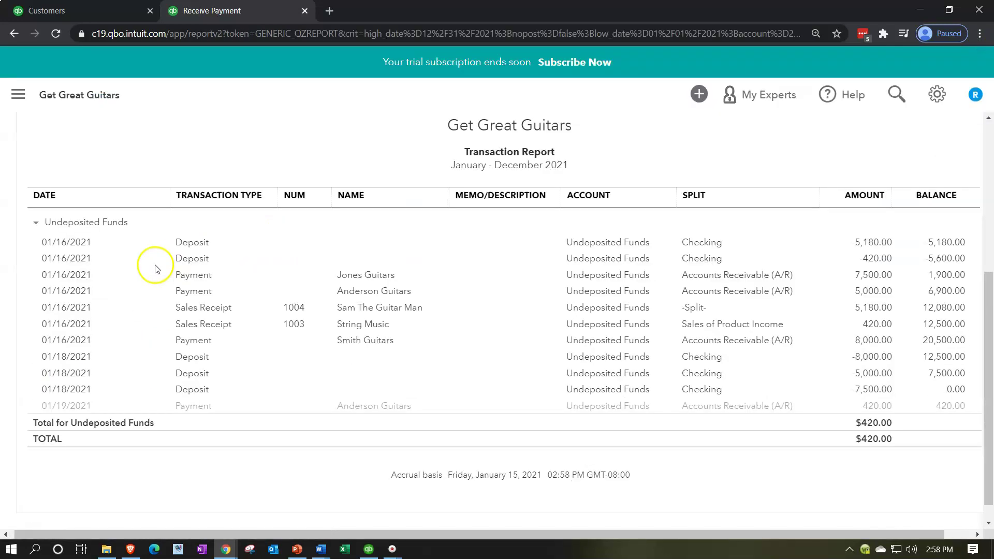
scroll(133, 223, "up", 2)
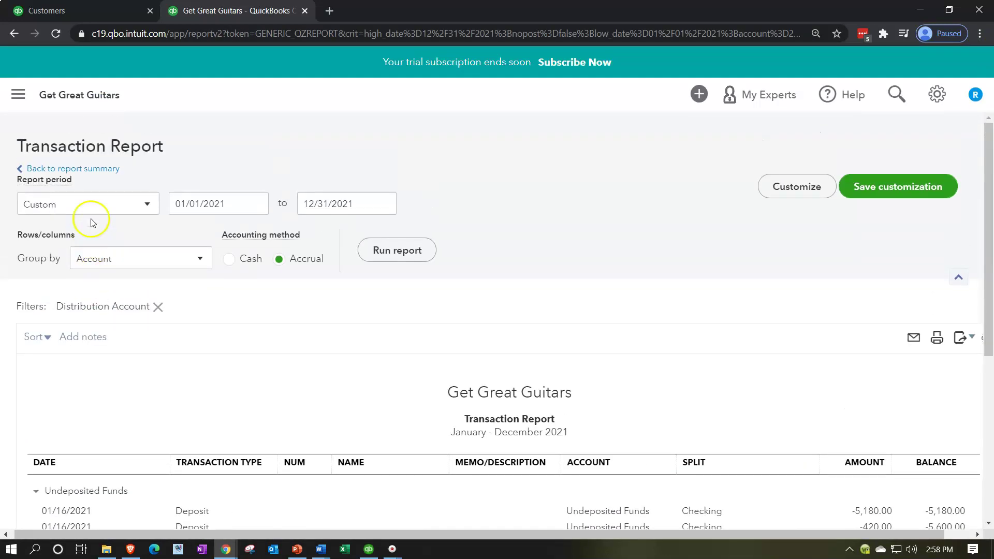
left_click(99, 167)
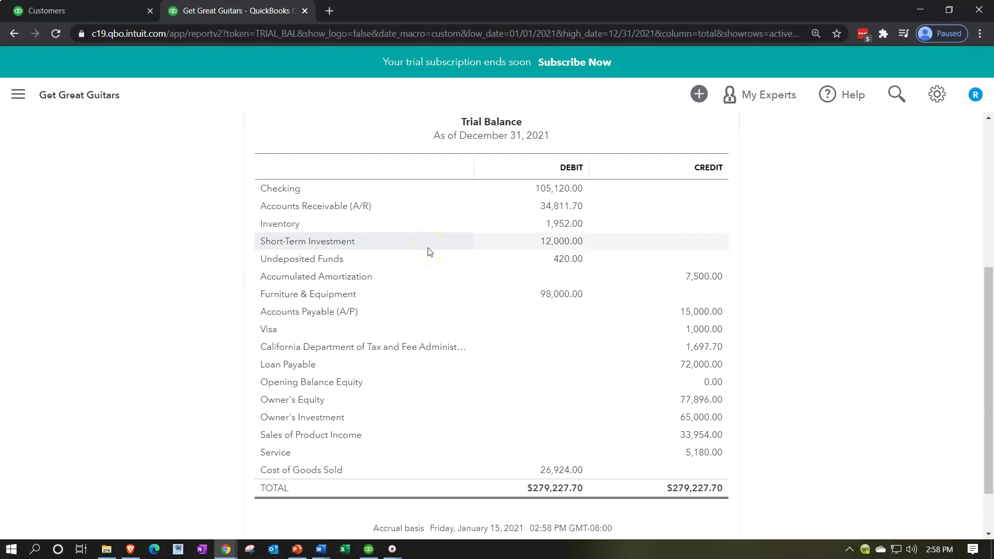
Inspect the 34,811.70 Accounts Receivable detail, return to the Trial Balance, and bring up the tab's menu
left_click(558, 206)
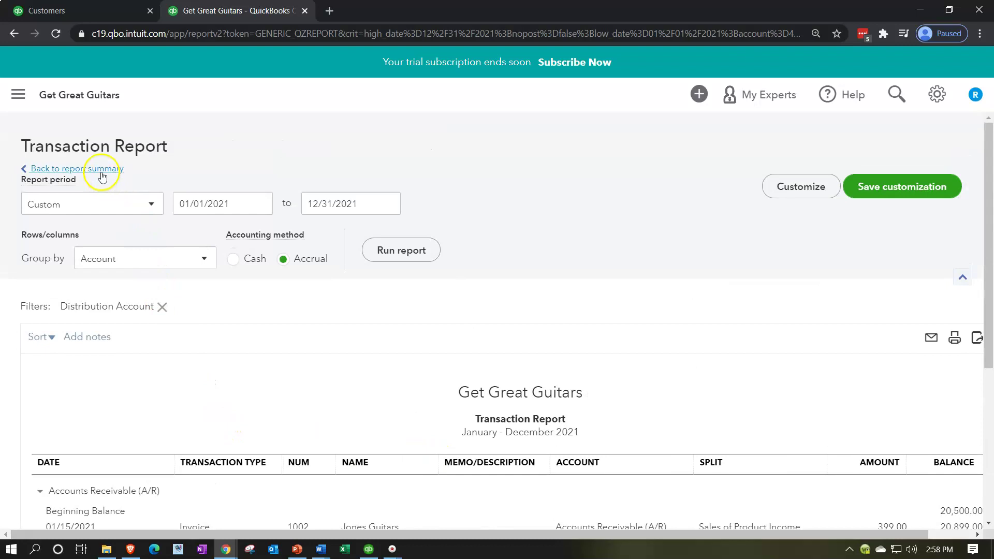
left_click(101, 169)
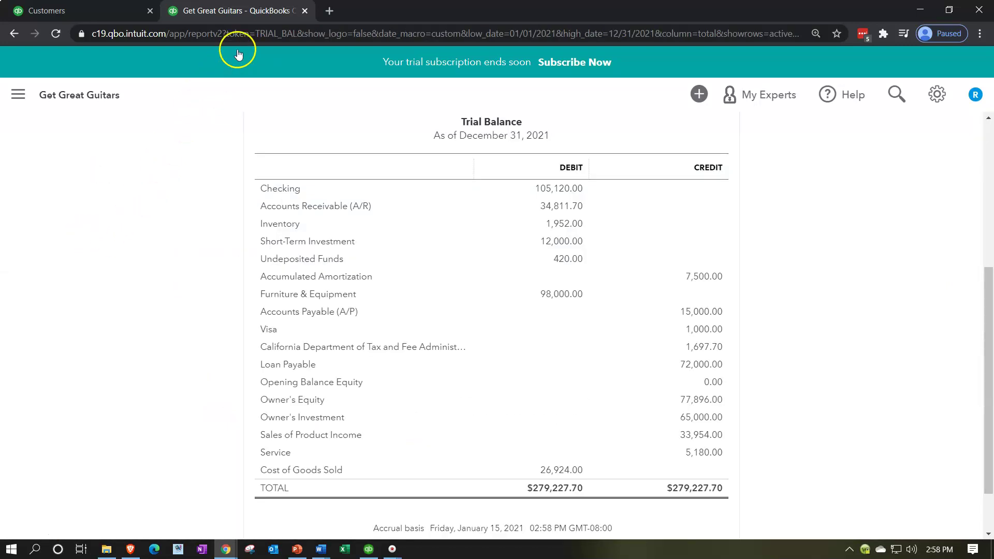
right_click(261, 14)
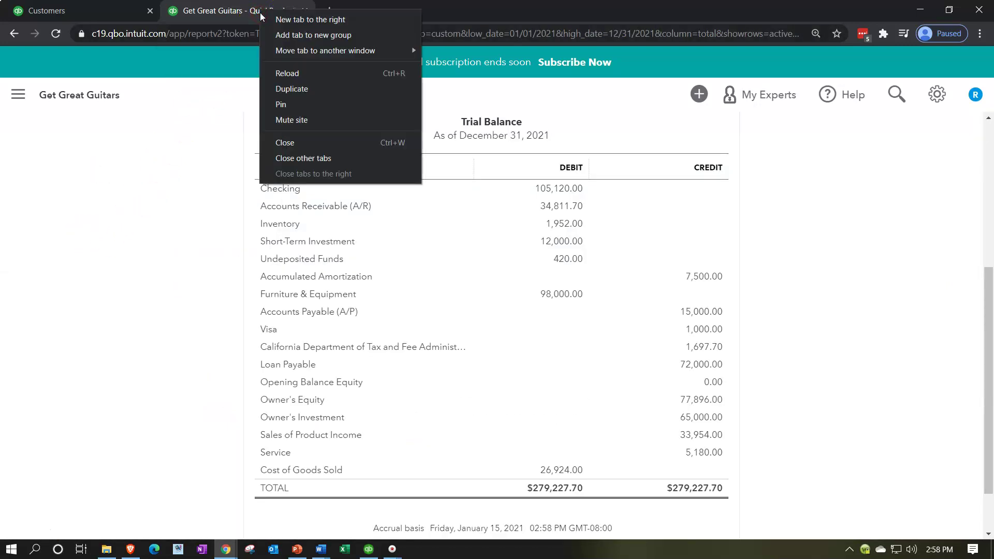
Duplicate the Trial Balance tab and open Customer Balance Detail under Who owes you
left_click(283, 87)
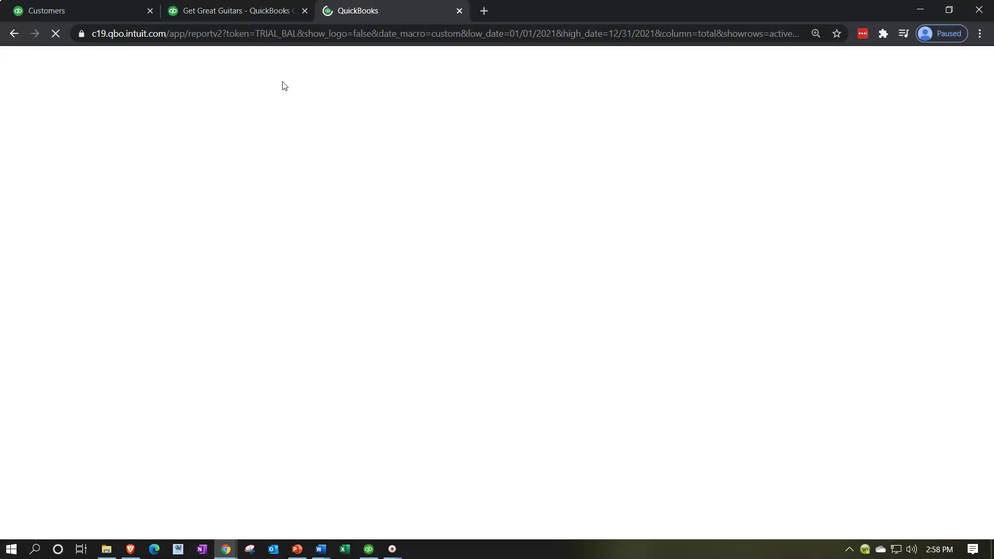
left_click(282, 85)
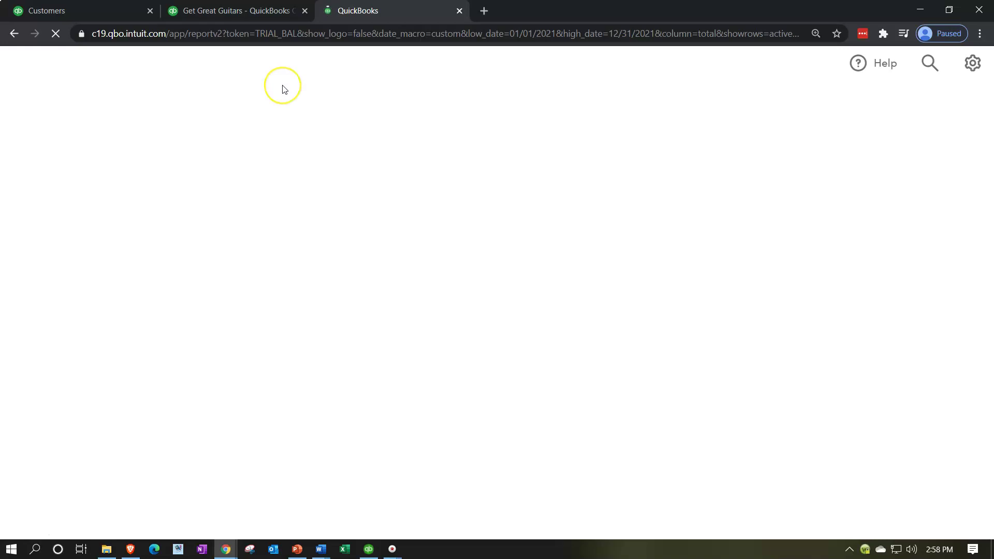
left_click(69, 386)
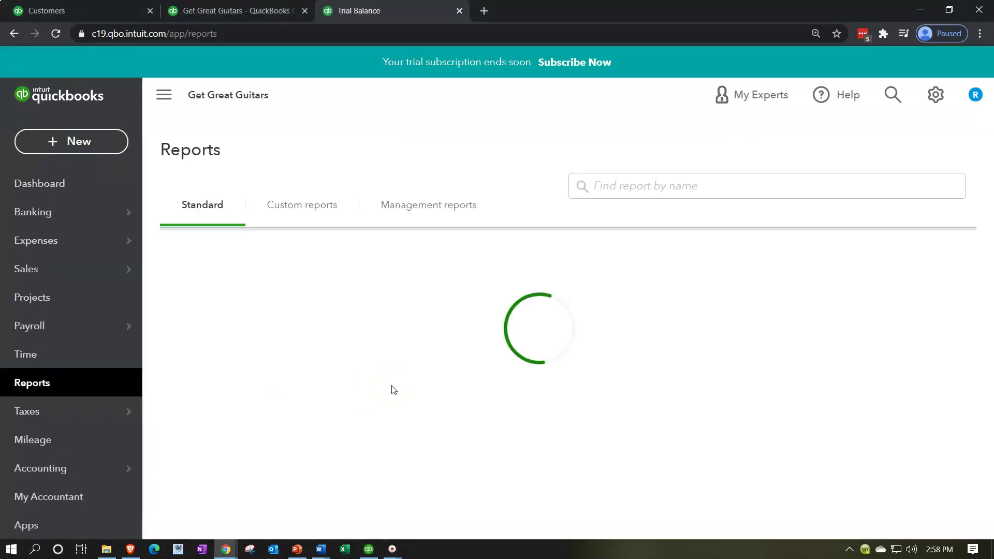
scroll(394, 390, "down", 10)
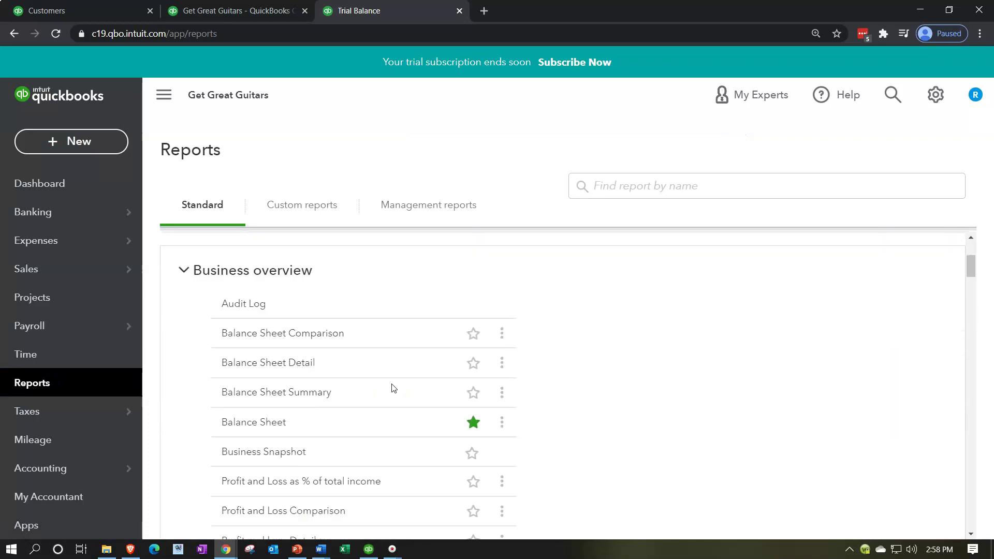
scroll(393, 388, "down", 4)
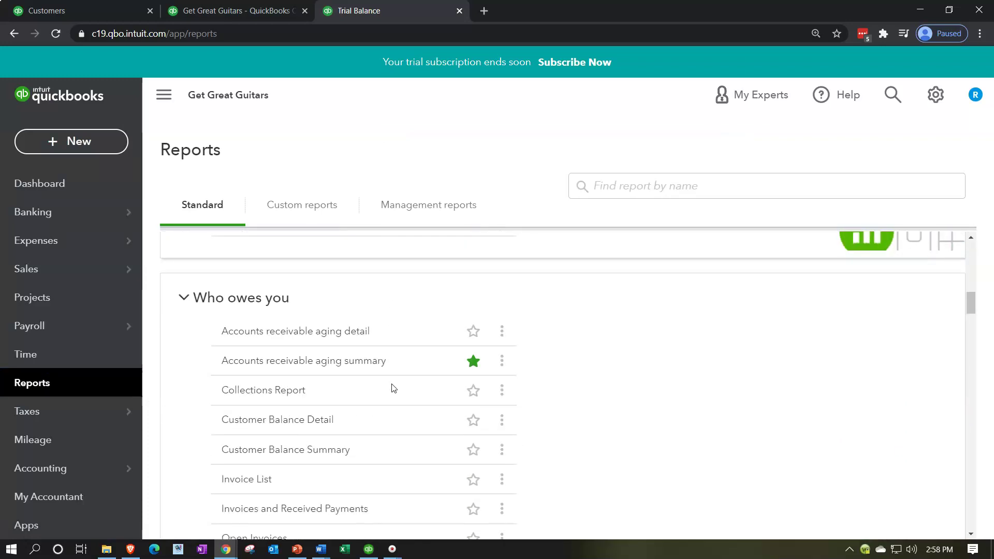
left_click(313, 369)
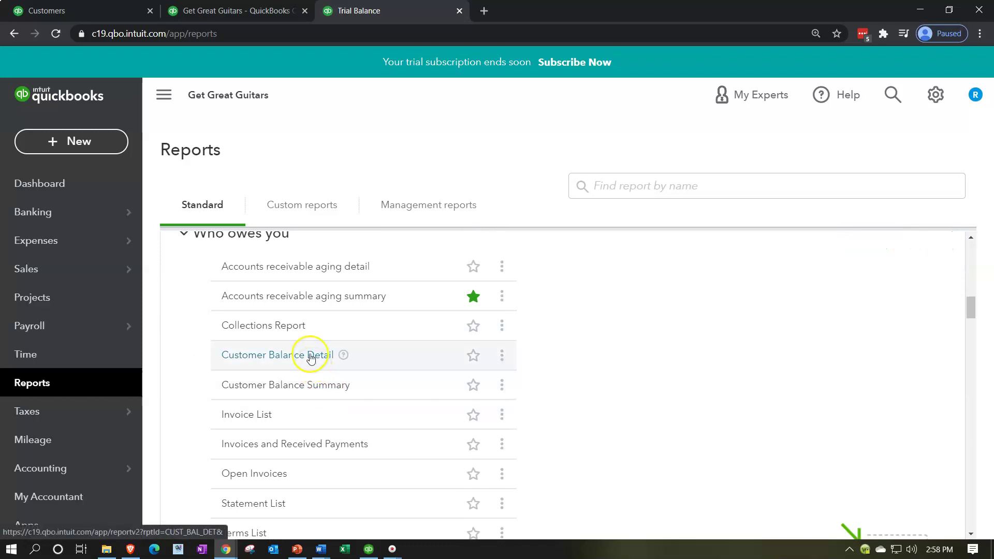
left_click(314, 368)
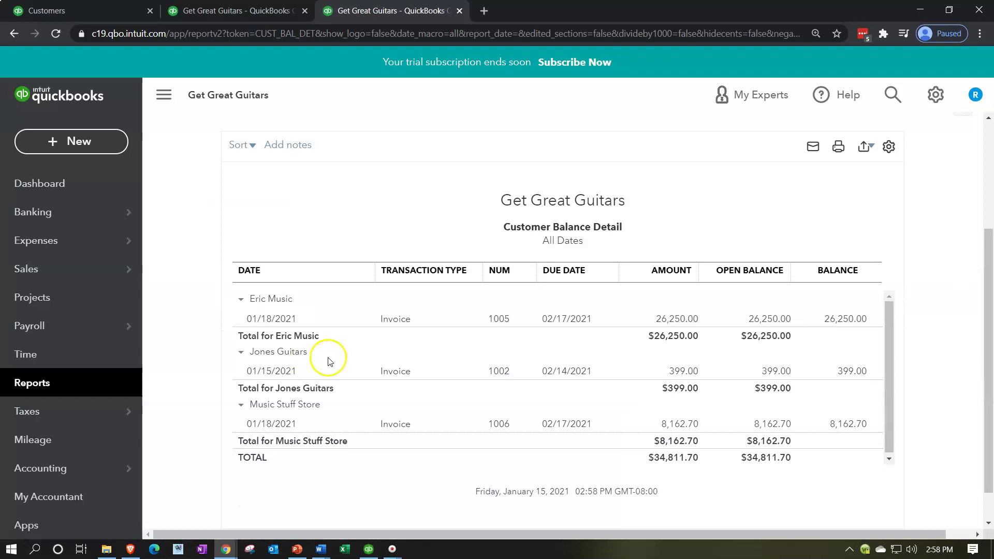
Customize Customer Balance Detail with the A/R Paid filter set to All and rerun it
scroll(392, 321, "up", 4)
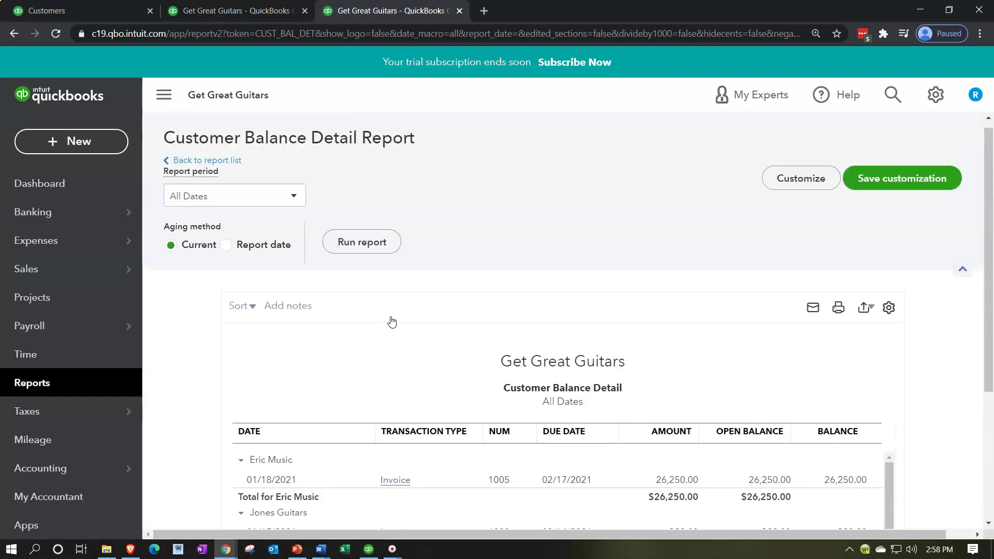
left_click(806, 190)
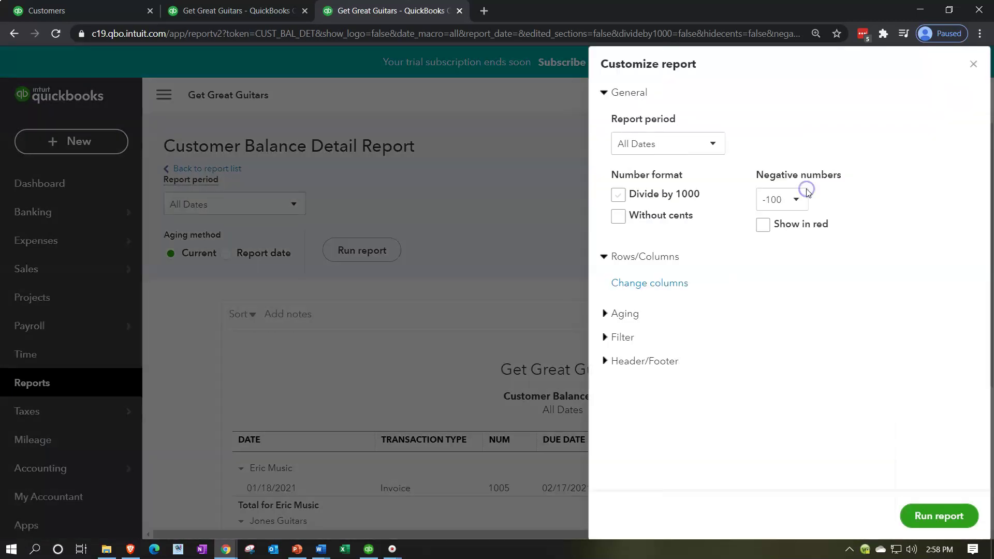
left_click(609, 335)
scroll(605, 346, "down", 1)
scroll(608, 348, "down", 1)
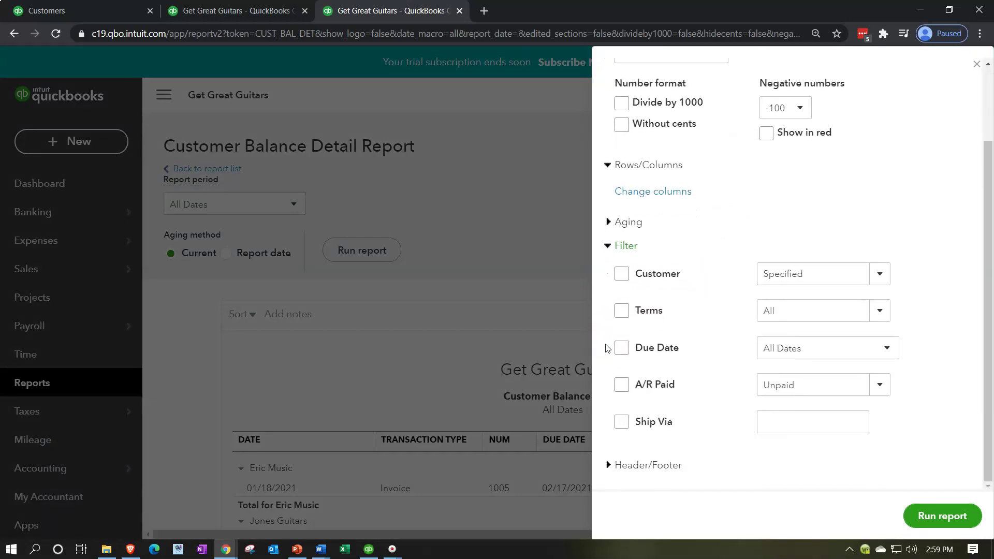
left_click(626, 383)
left_click(890, 275)
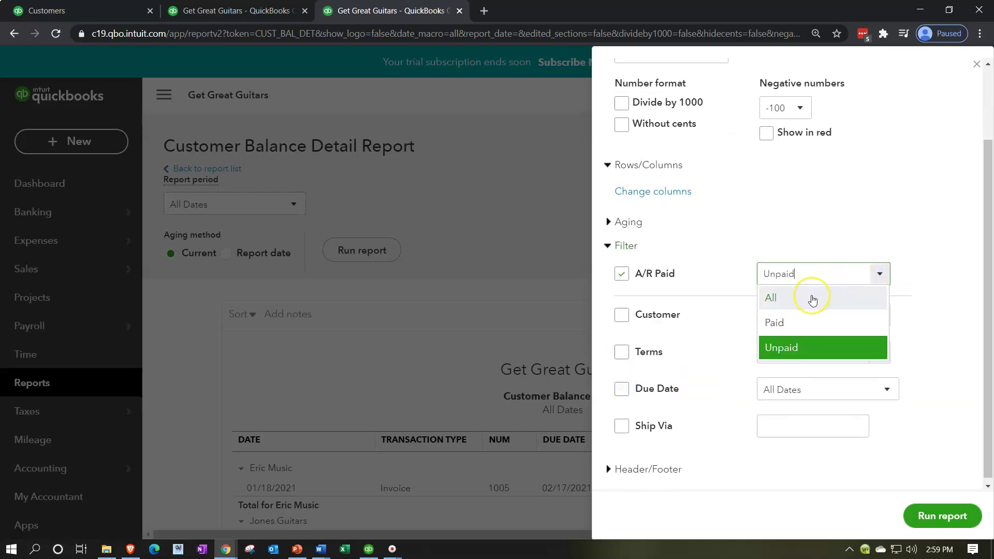
left_click(812, 300)
left_click(926, 517)
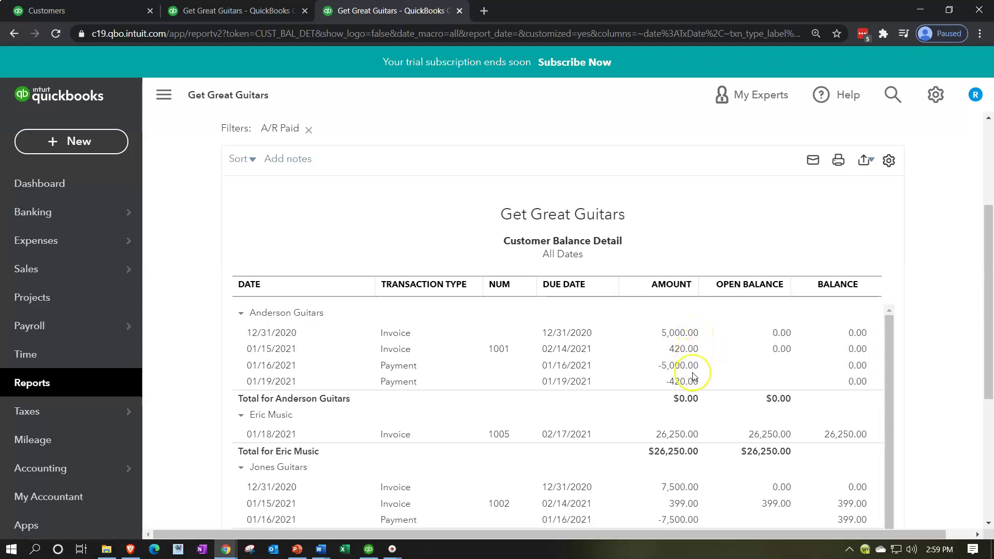
Check the $34,811.70 report total and return to the Trial Balance tab
scroll(725, 362, "down", 1)
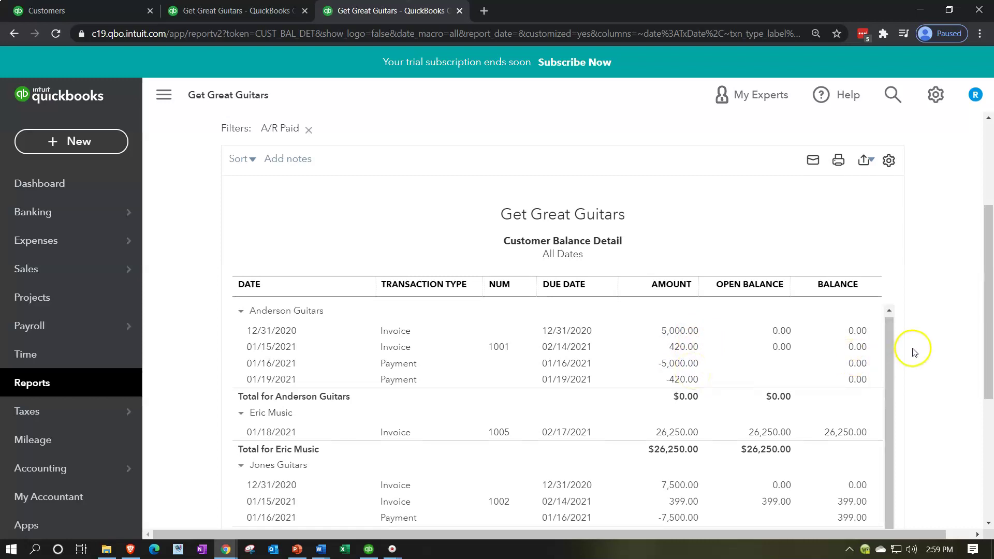
scroll(913, 348, "down", 5)
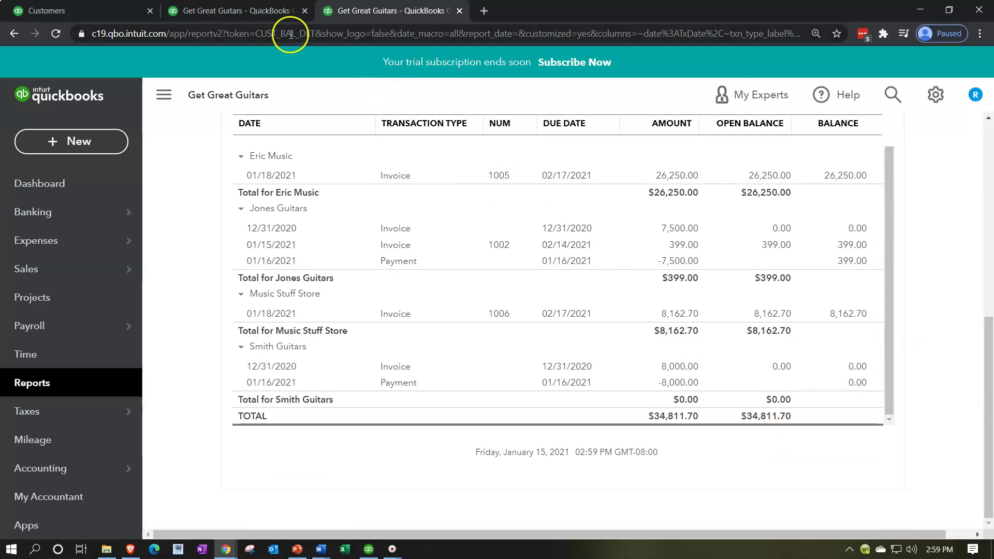
left_click(263, 15)
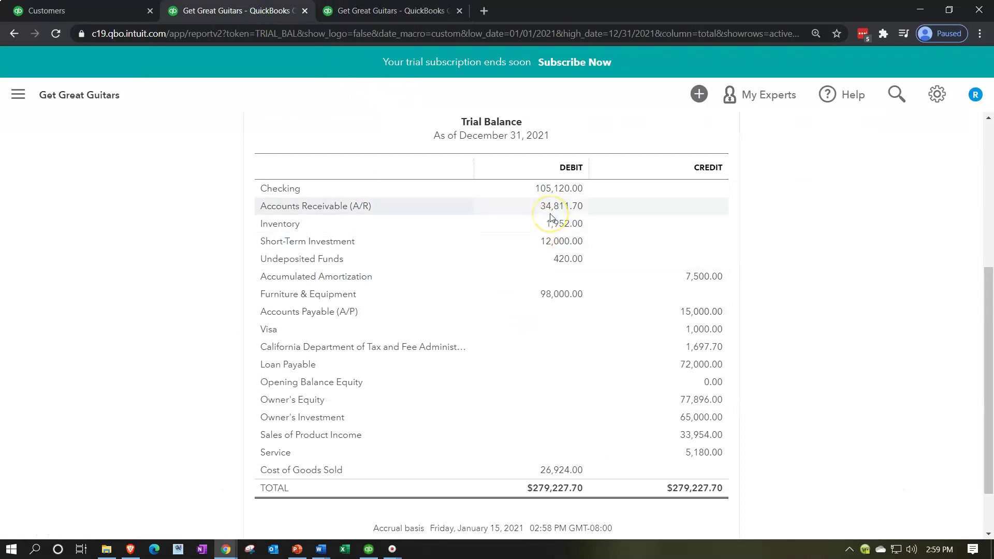
Clear the Last 365 Days, Invoices and Open filters on Anderson Guitars, then open Sales > Customers
left_click(530, 231)
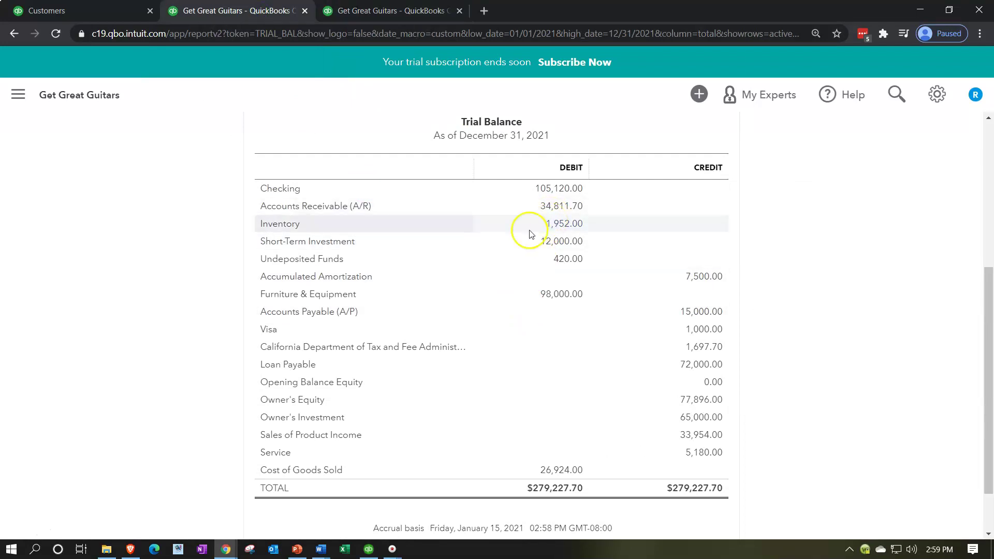
left_click(90, 11)
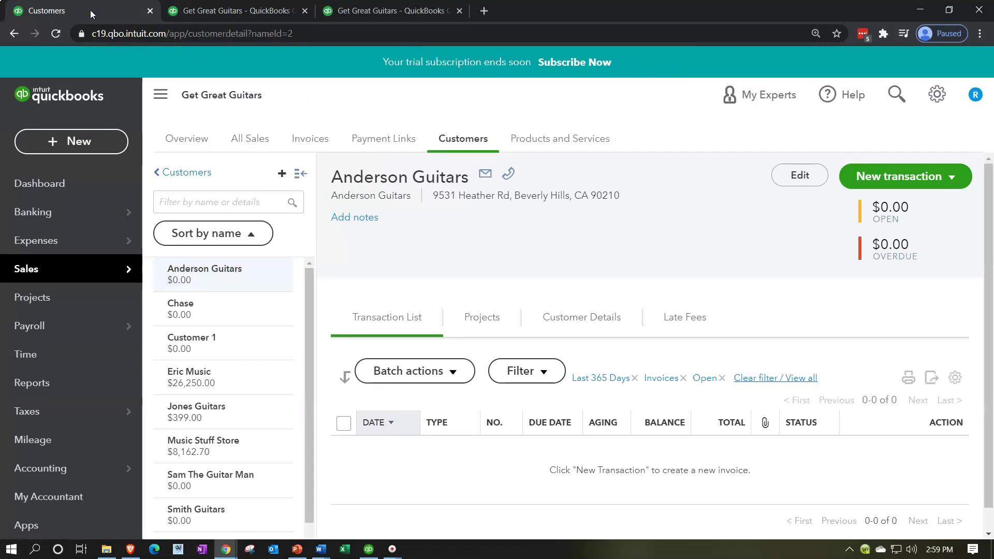
left_click(379, 316)
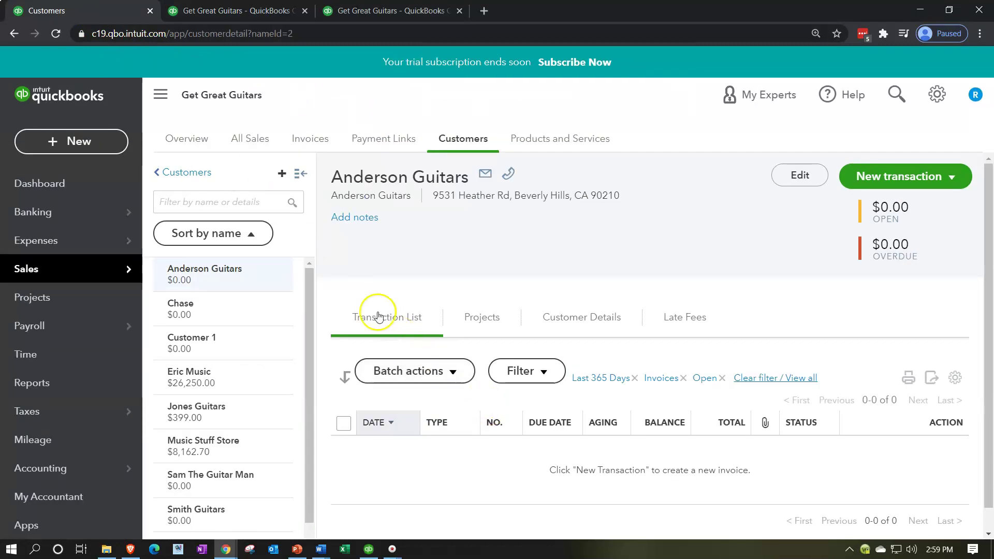
left_click(218, 270)
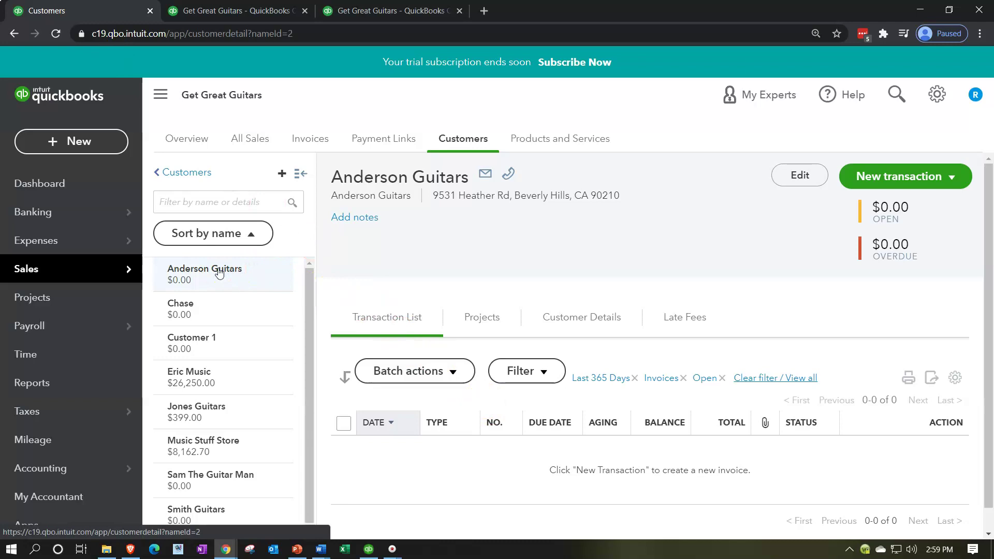
left_click(573, 374)
left_click(635, 378)
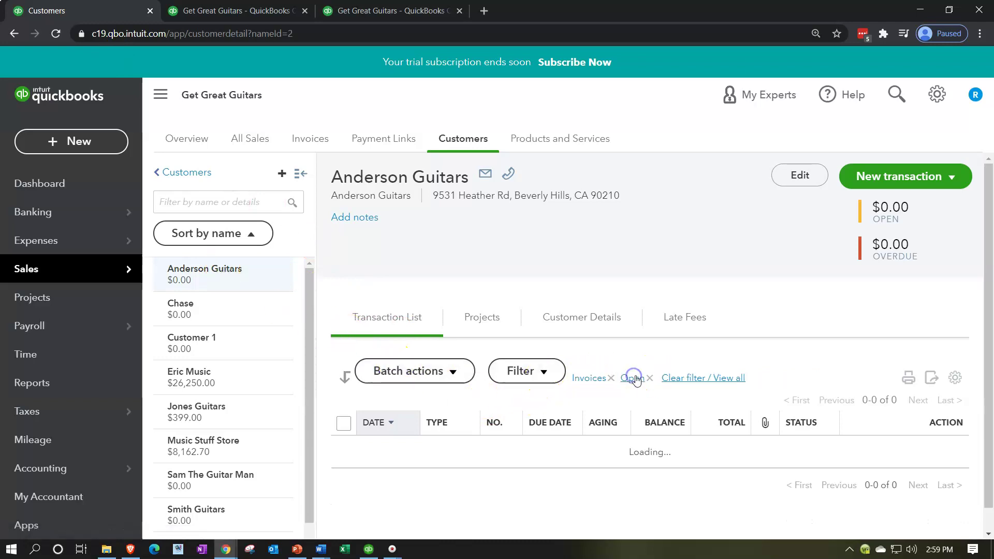
left_click(623, 380)
scroll(579, 379, "down", 2)
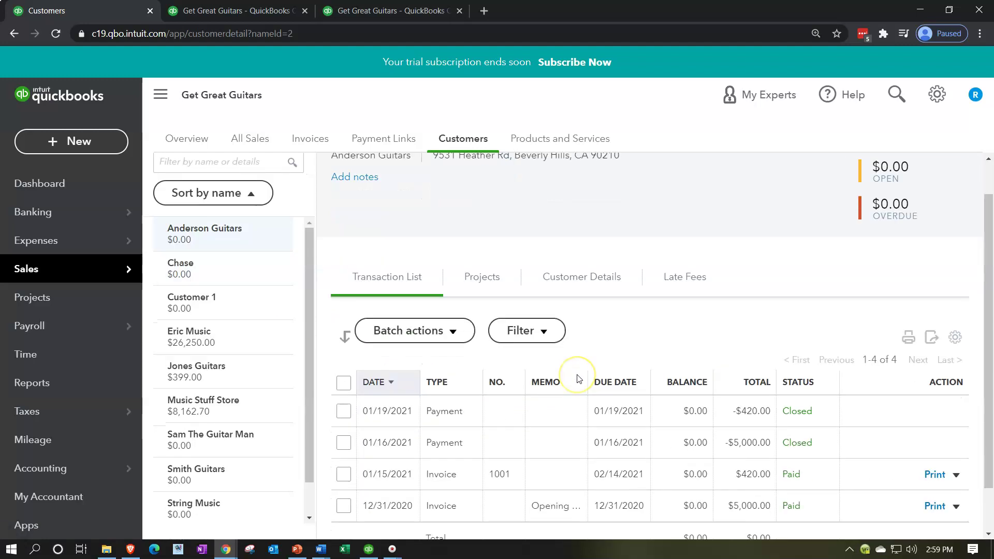
left_click(435, 365)
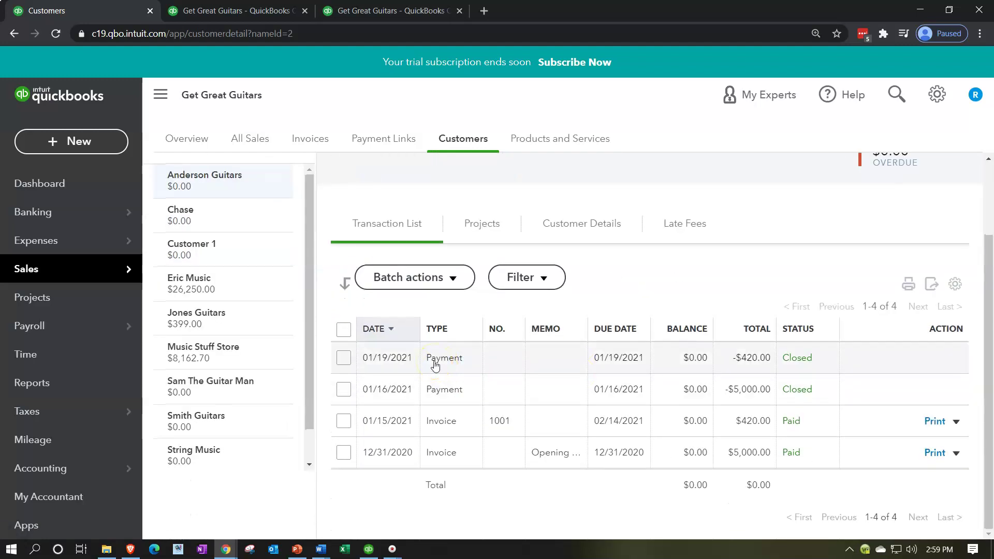
left_click(444, 367)
left_click(444, 550)
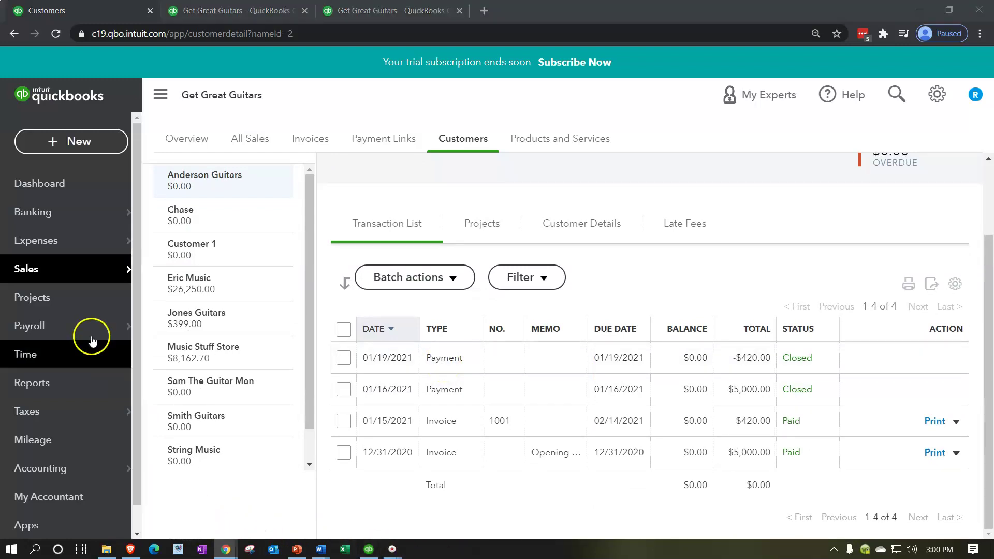
left_click(41, 270)
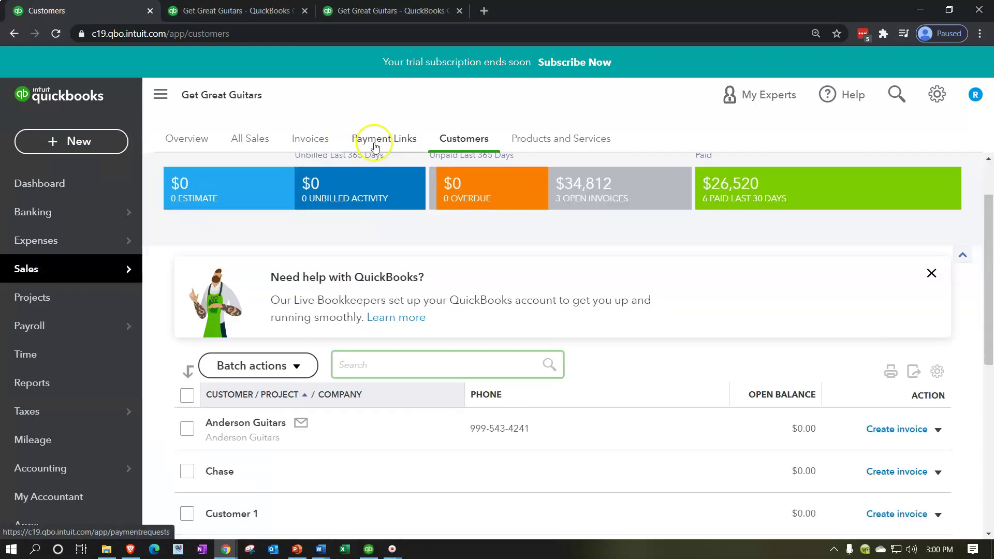
Open Eric Music's page and start receiving the $26,250.00 payment on invoice 1005
left_click(444, 140)
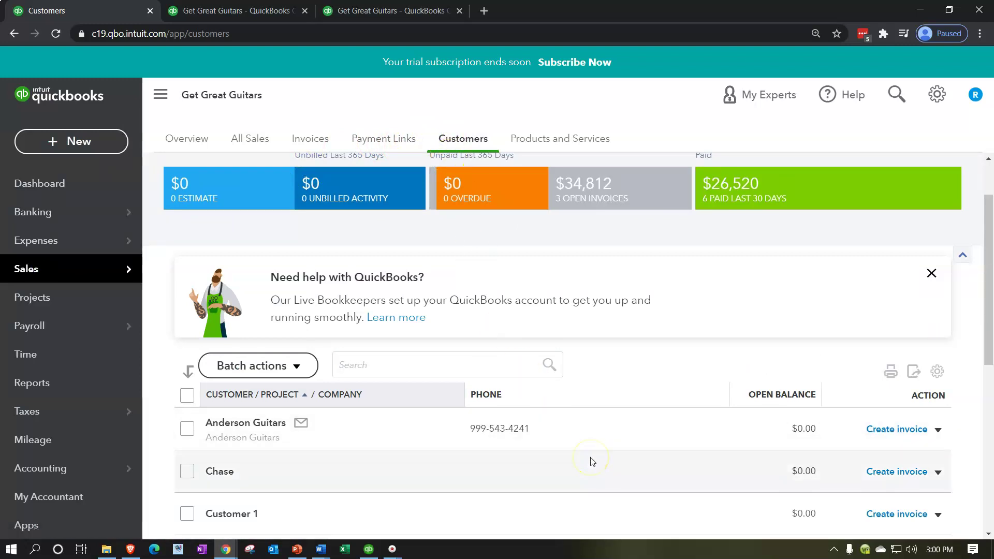
scroll(592, 462, "down", 3)
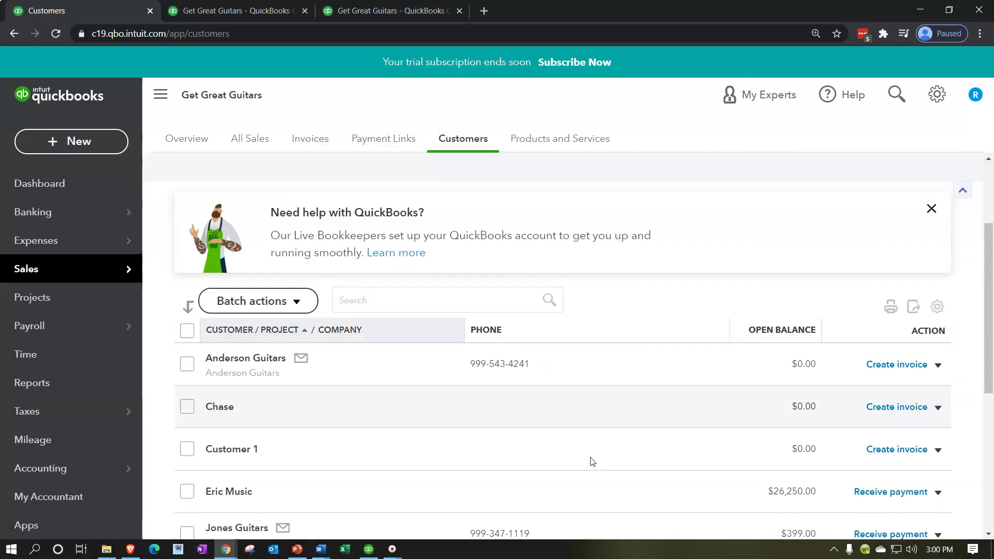
scroll(593, 461, "down", 1)
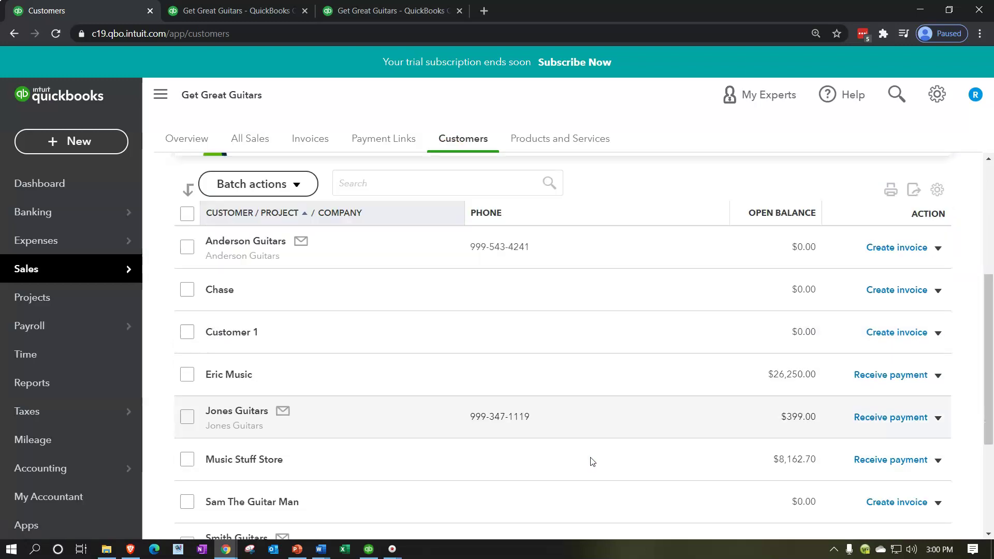
left_click(229, 363)
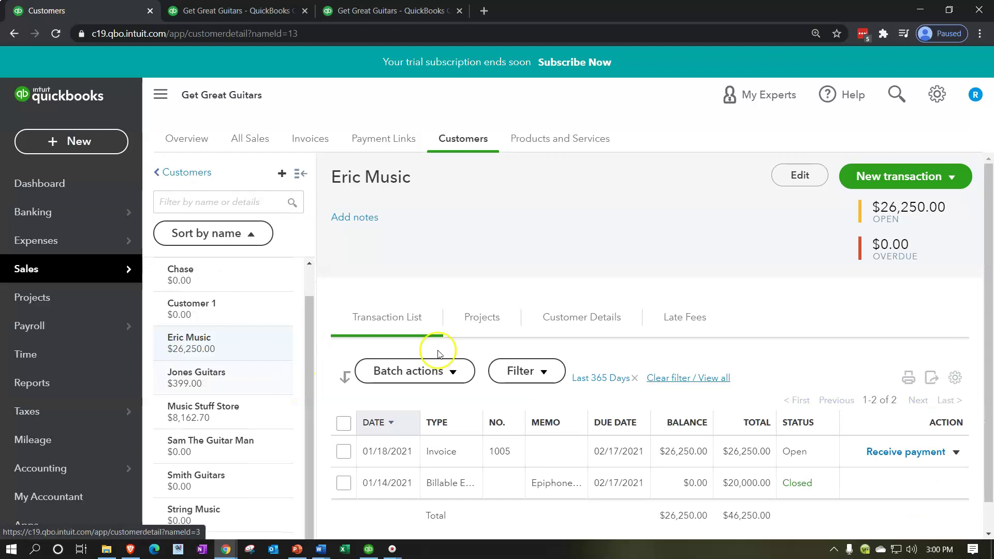
scroll(461, 343, "down", 1)
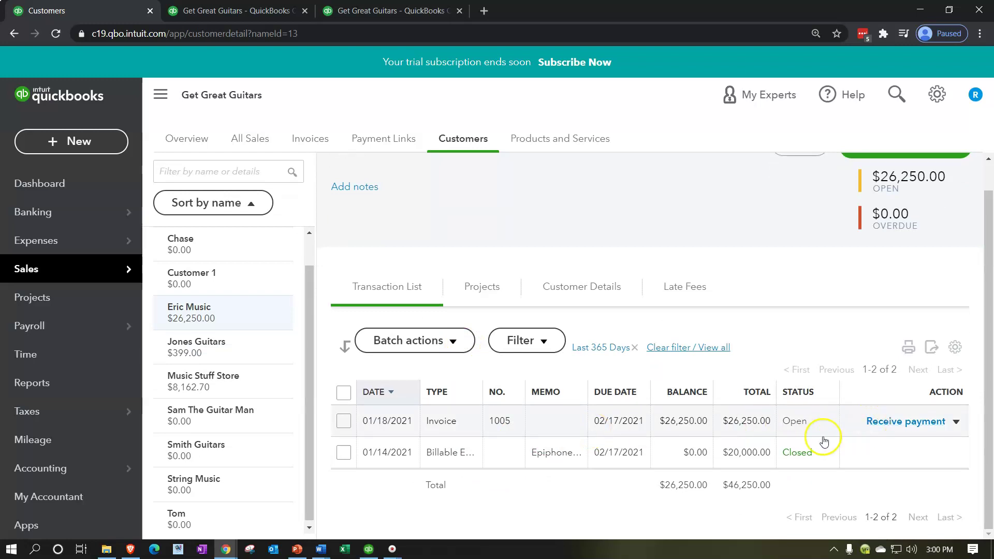
left_click(878, 428)
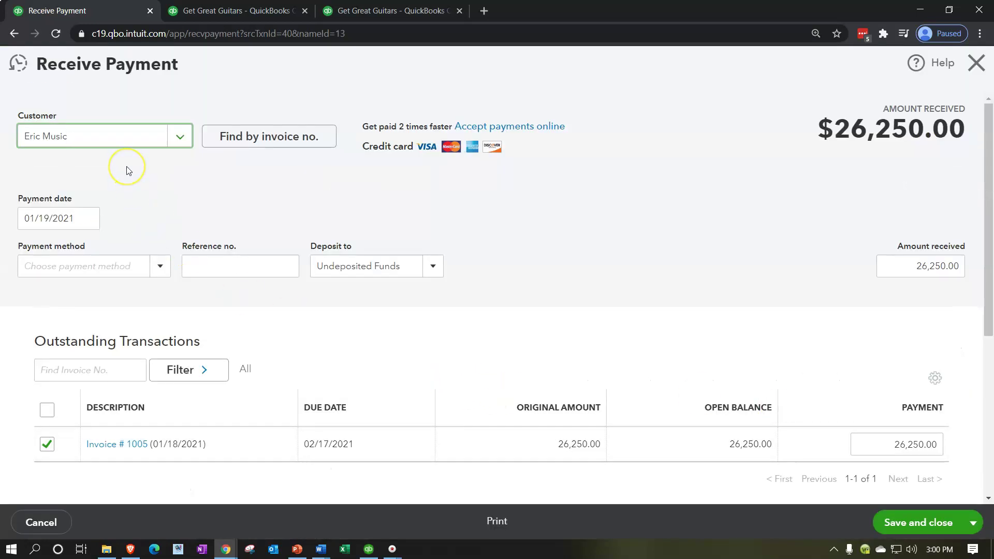
Set Eric Music's $26,250.00 payment method to Cash and save the payment
key("Tab")
key("Tab")
key("Tab")
key("Tab")
key("Tab")
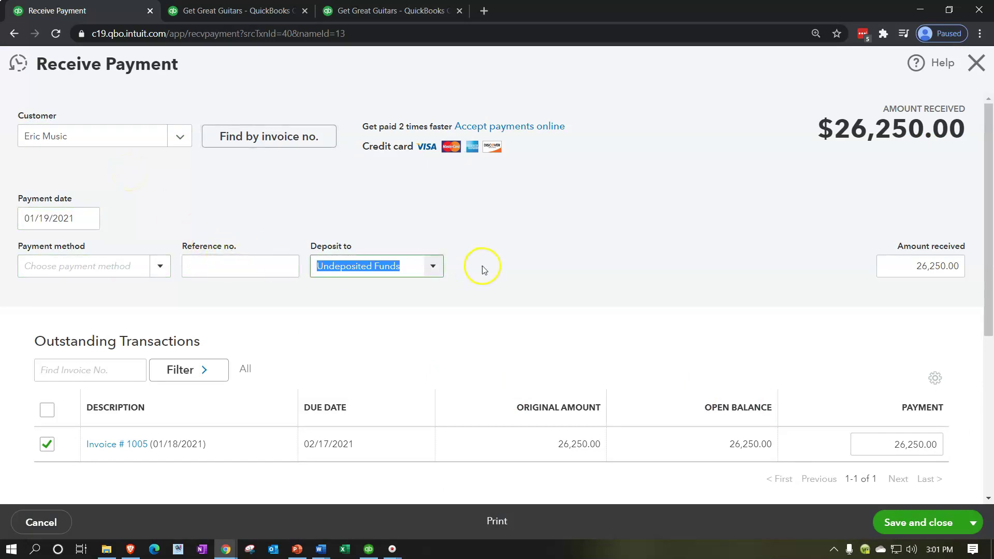
key("Tab")
left_click(155, 266)
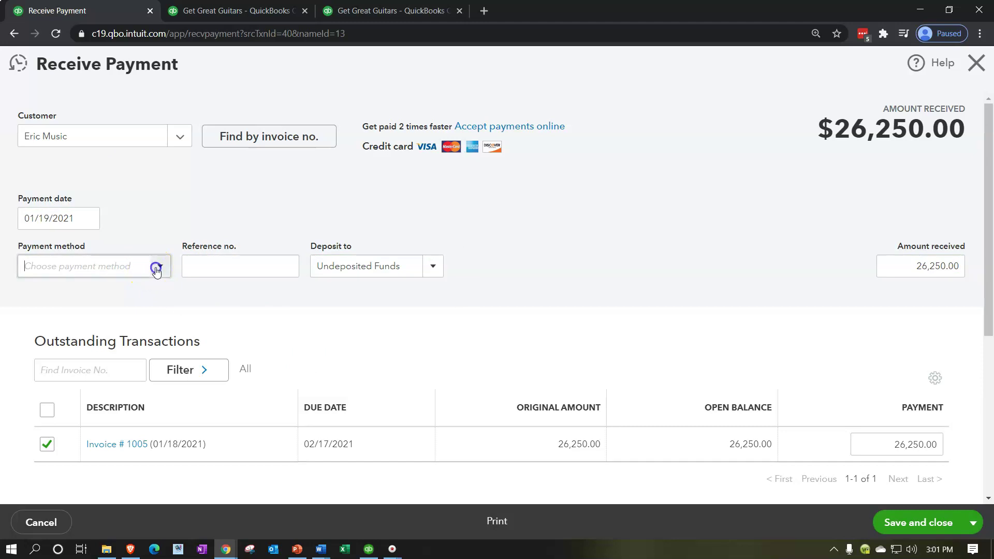
left_click(82, 315)
left_click(389, 352)
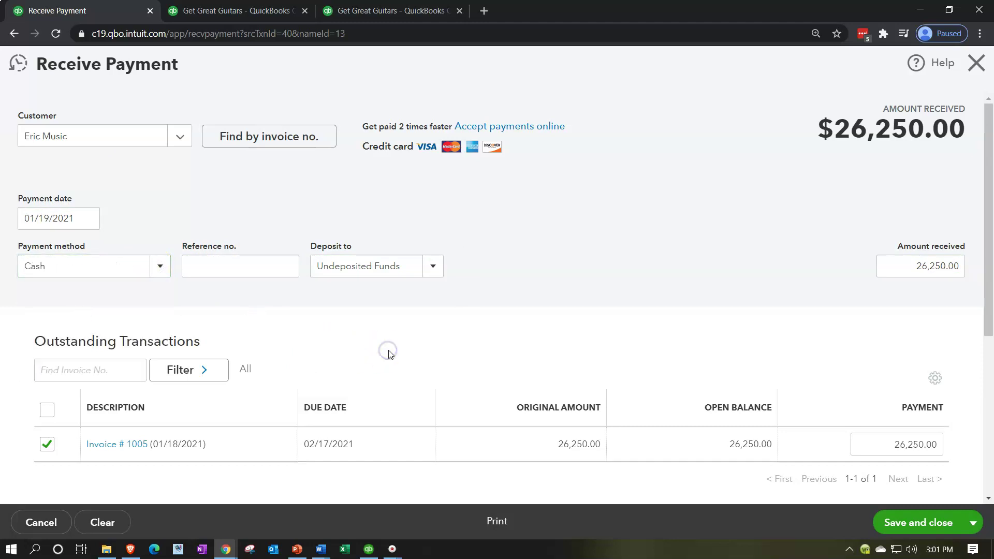
scroll(390, 353, "down", 1)
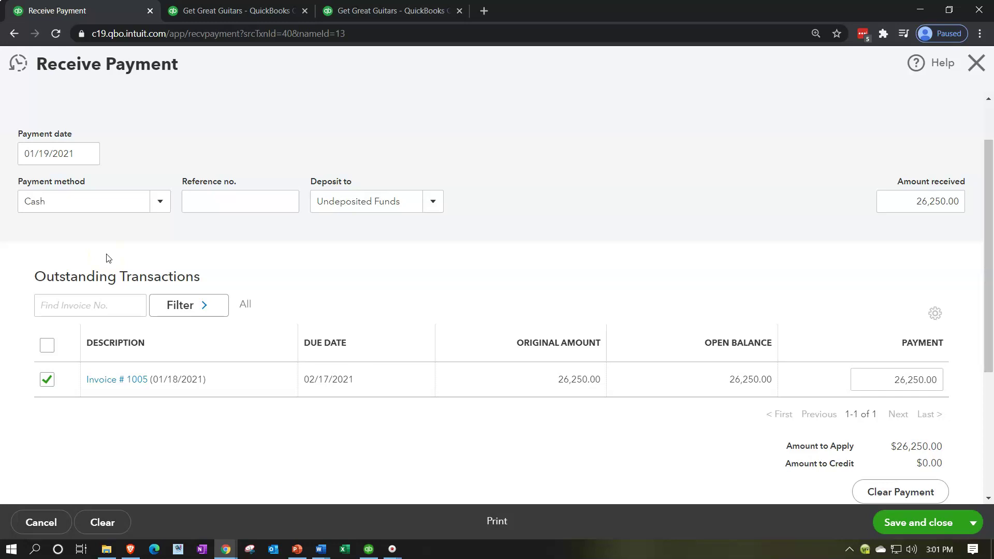
scroll(108, 258, "up", 2)
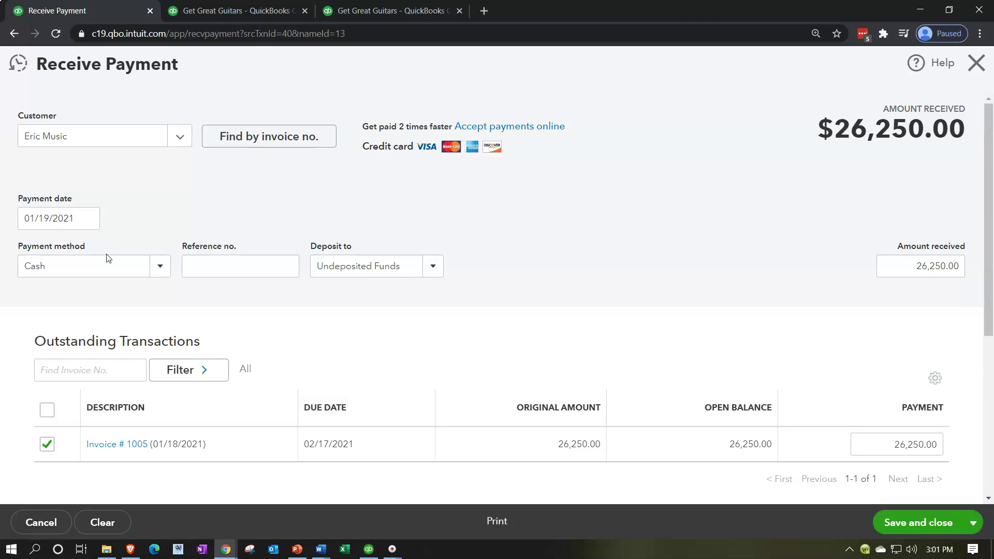
left_click(909, 527)
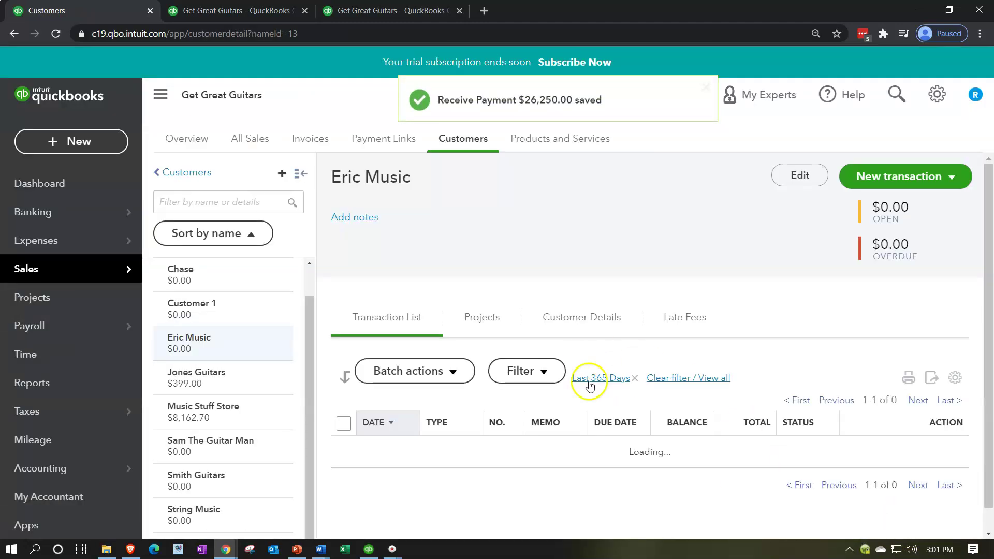
Rerun the Trial Balance to show Undeposited Funds 26,670.00 and Accounts Receivable 8,561.70
left_click(250, 10)
scroll(220, 366, "up", 3)
left_click(481, 171)
scroll(162, 377, "down", 2)
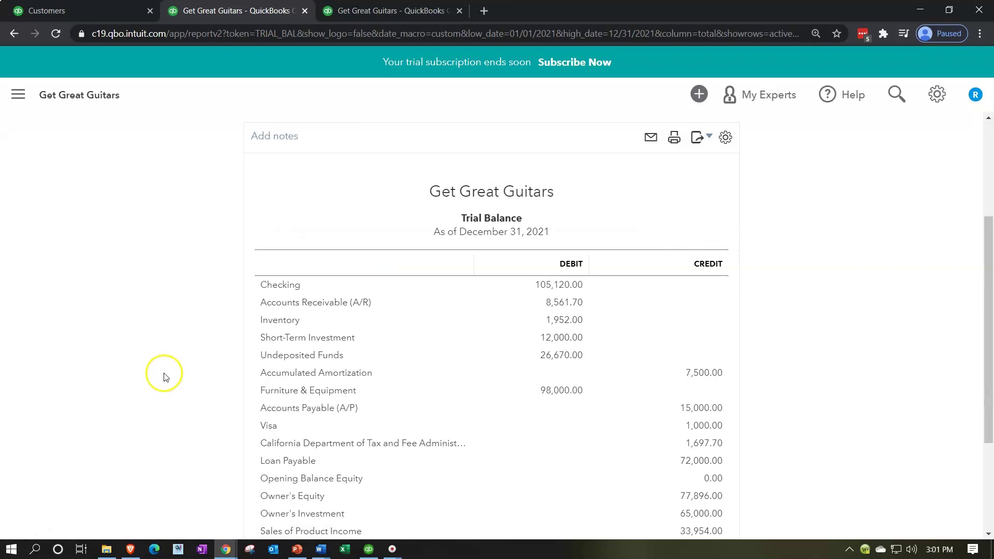
left_click(553, 304)
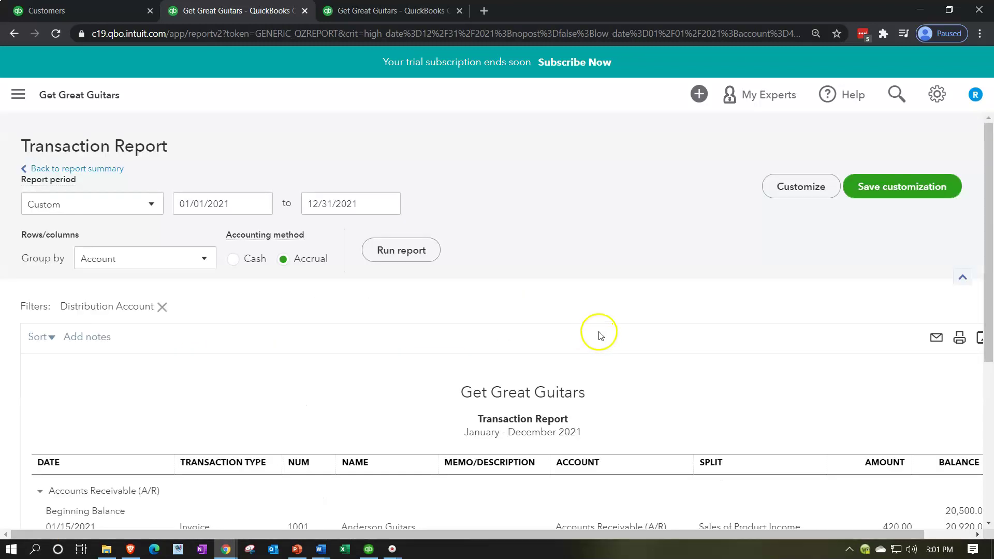
scroll(600, 333, "down", 3)
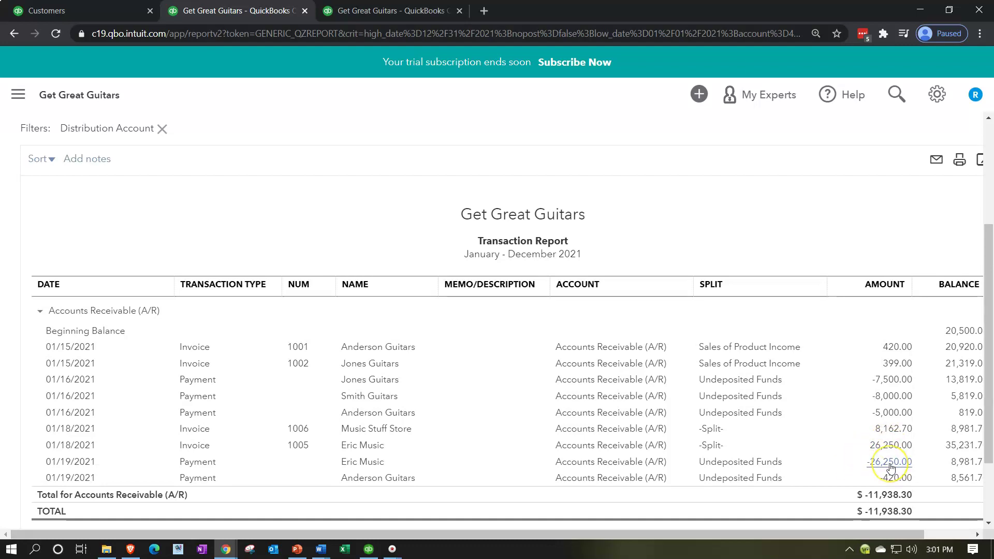
scroll(106, 255, "up", 3)
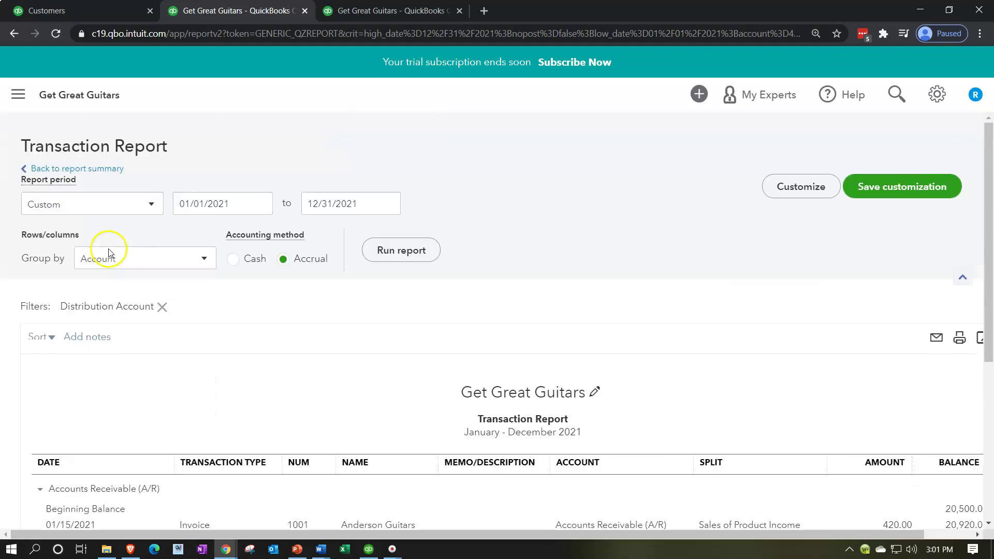
left_click(98, 168)
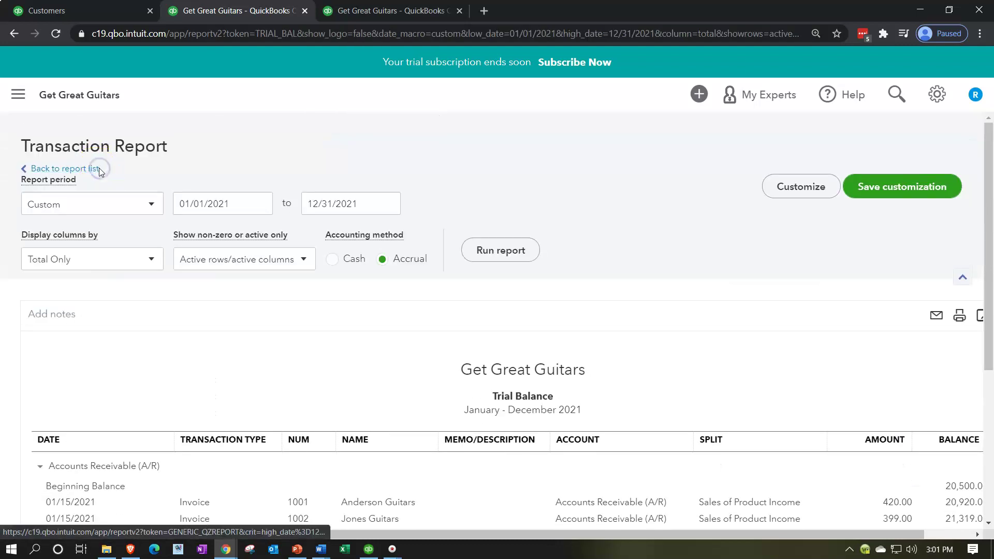
scroll(260, 338, "down", 3)
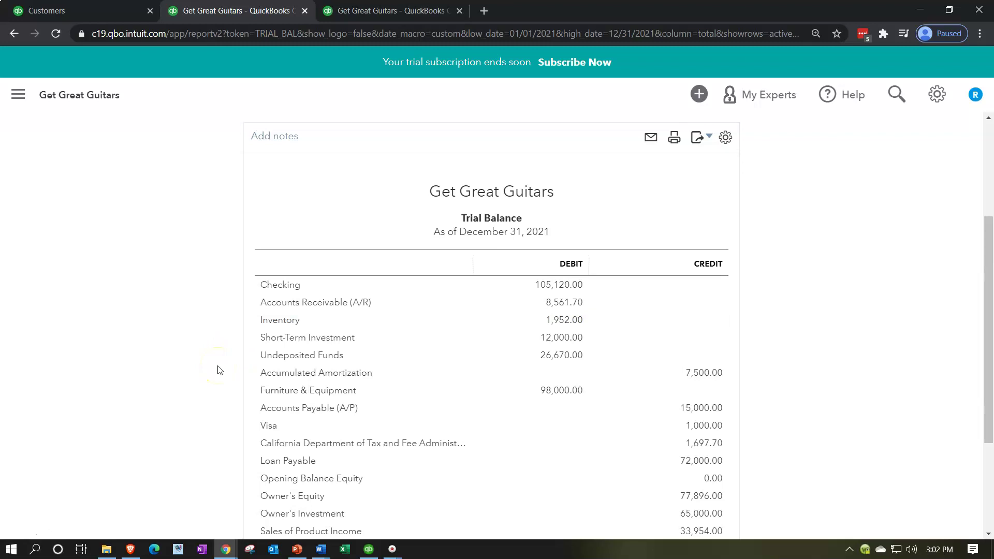
scroll(217, 370, "down", 1)
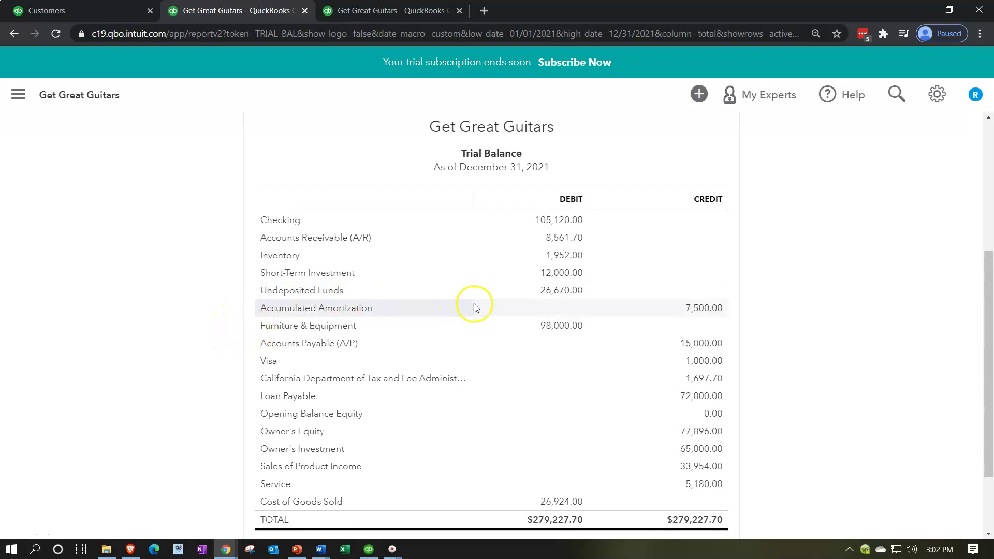
left_click(564, 291)
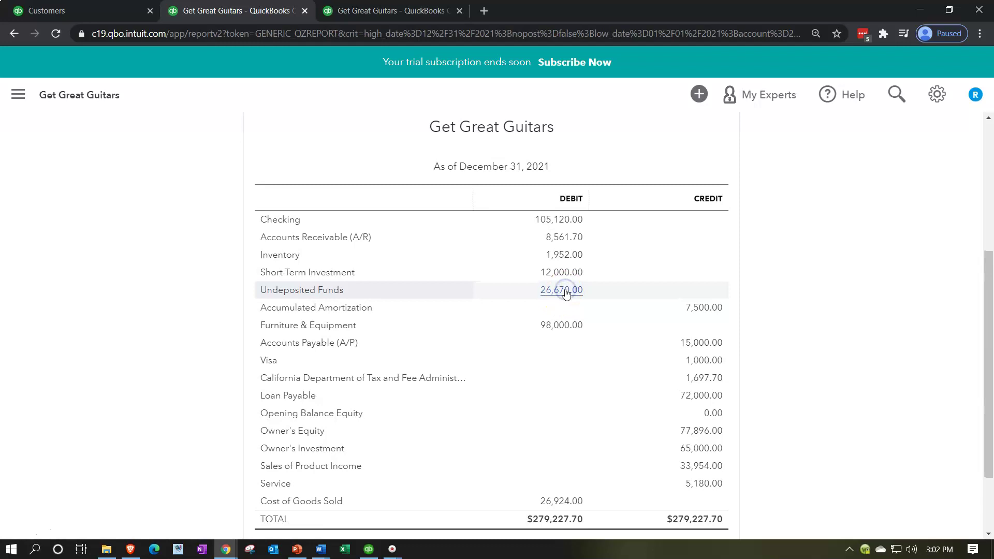
scroll(564, 289, "down", 3)
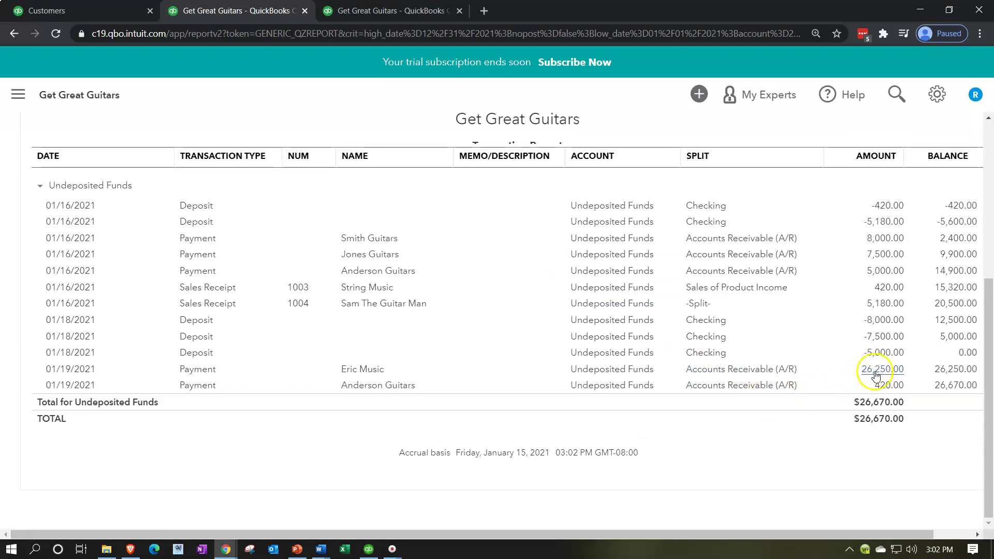
scroll(229, 413, "up", 5)
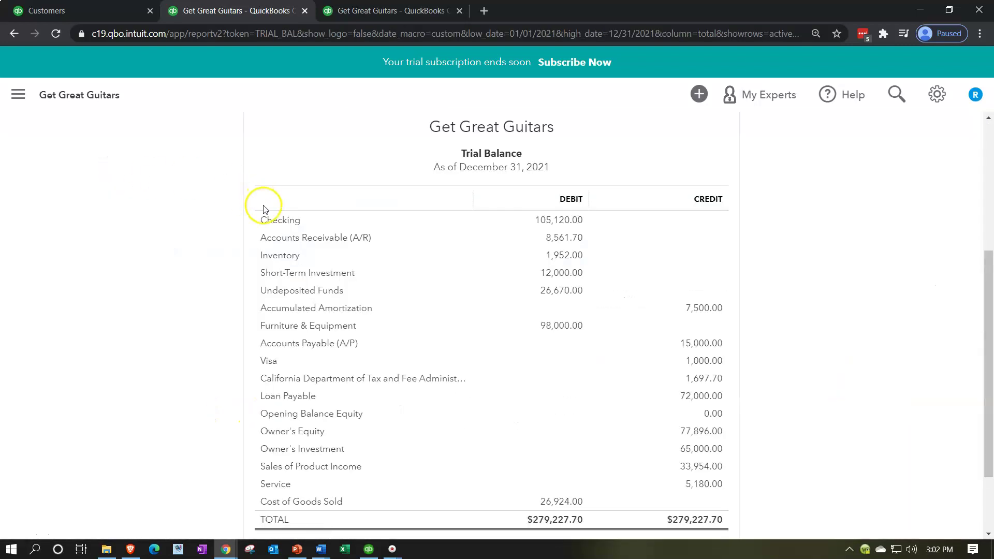
Review Customer Balance Detail showing $0.00 for Anderson Guitars and Eric Music, then return to Trial Balance
left_click(371, 14)
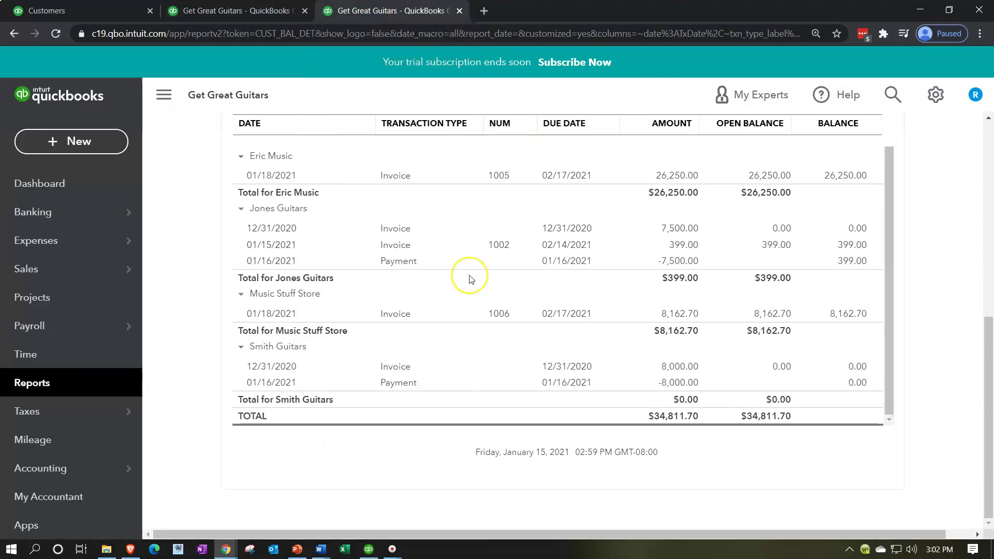
scroll(445, 321, "up", 10)
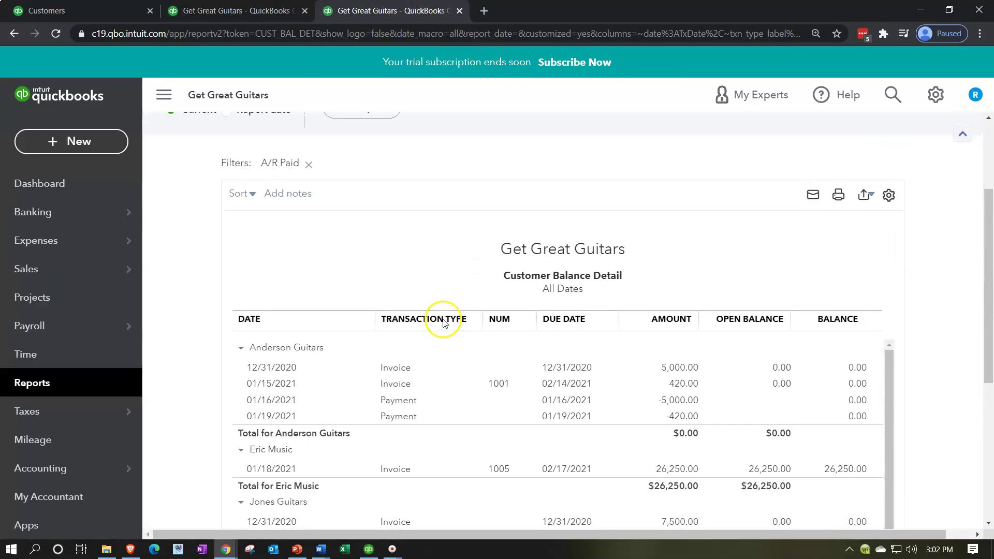
scroll(368, 275, "down", 3)
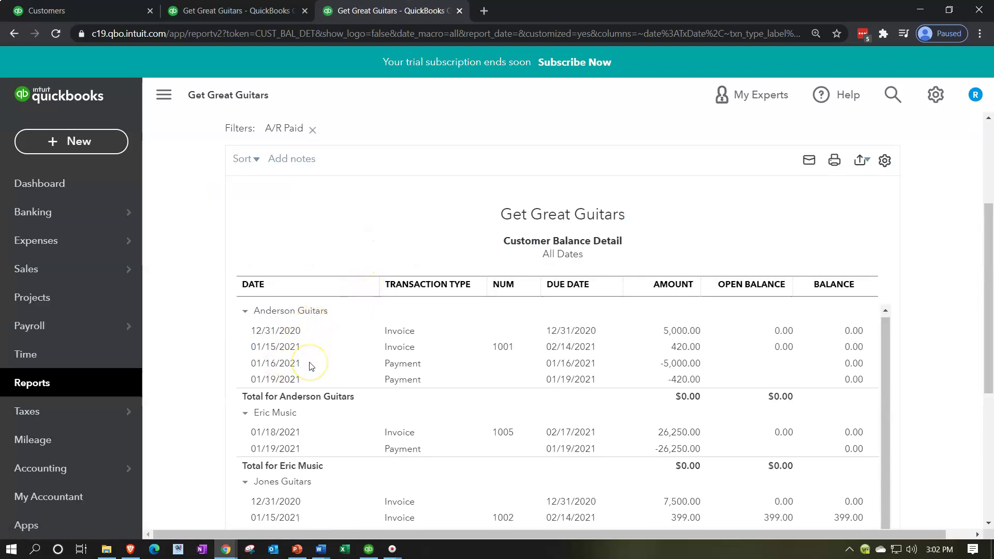
scroll(311, 366, "down", 1)
scroll(311, 366, "down", 2)
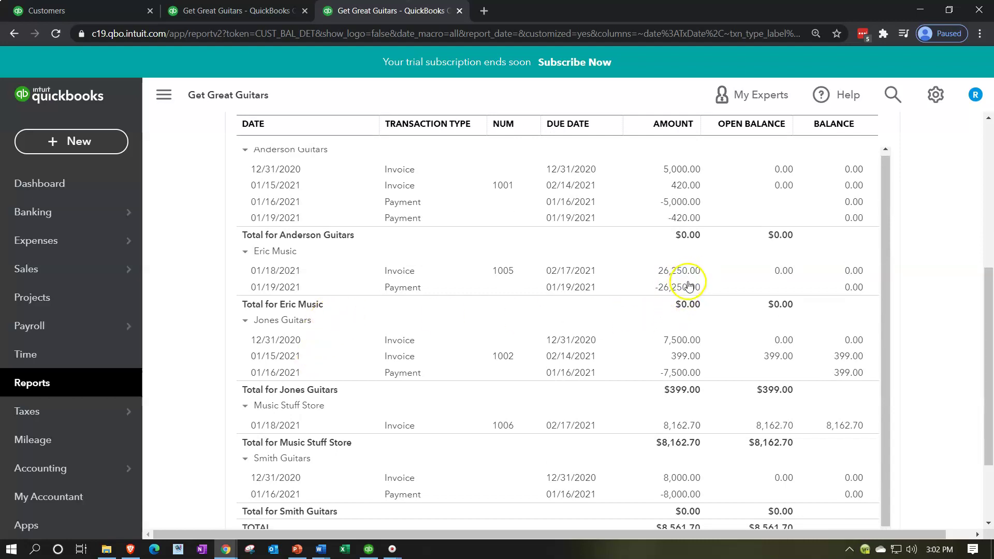
scroll(689, 282, "down", 2)
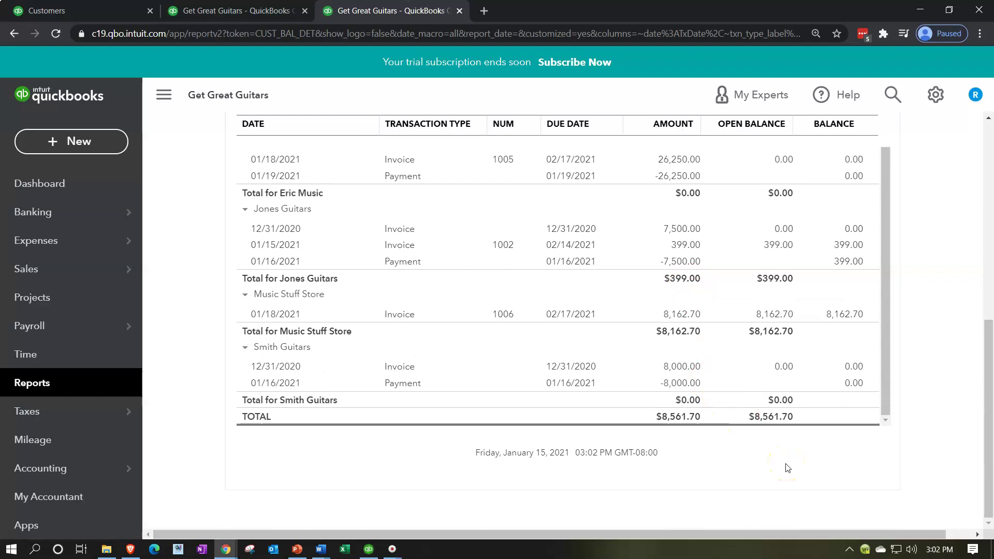
left_click(249, 15)
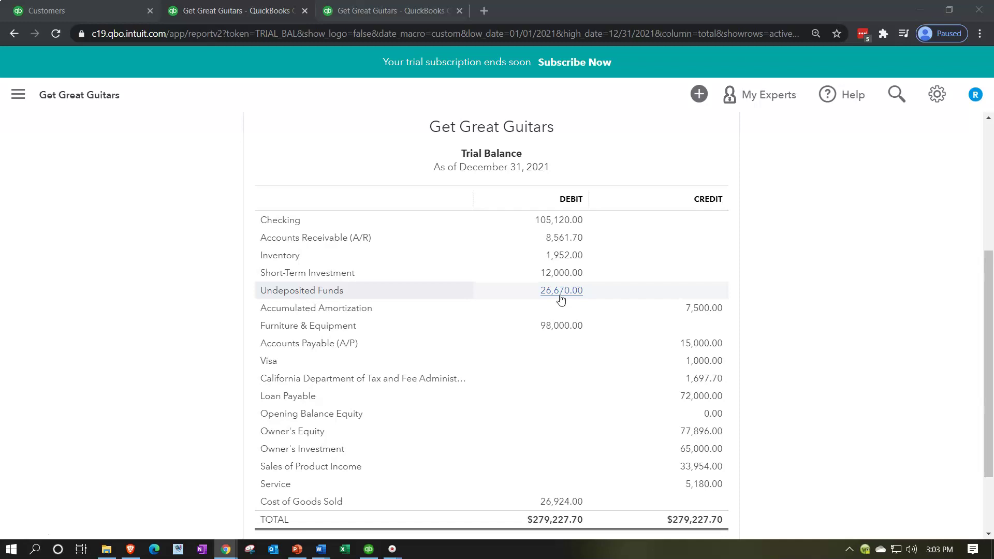
left_click(94, 7)
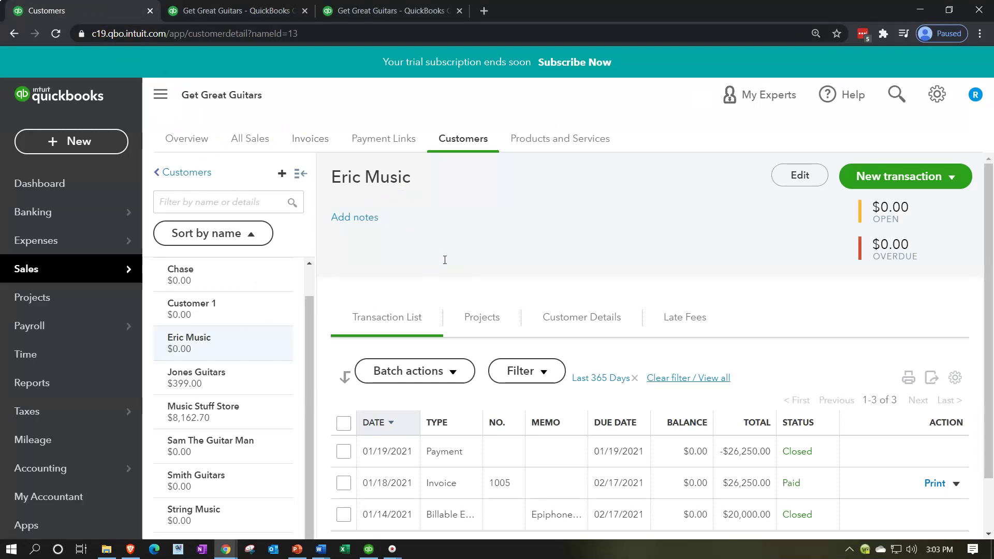
left_click(79, 145)
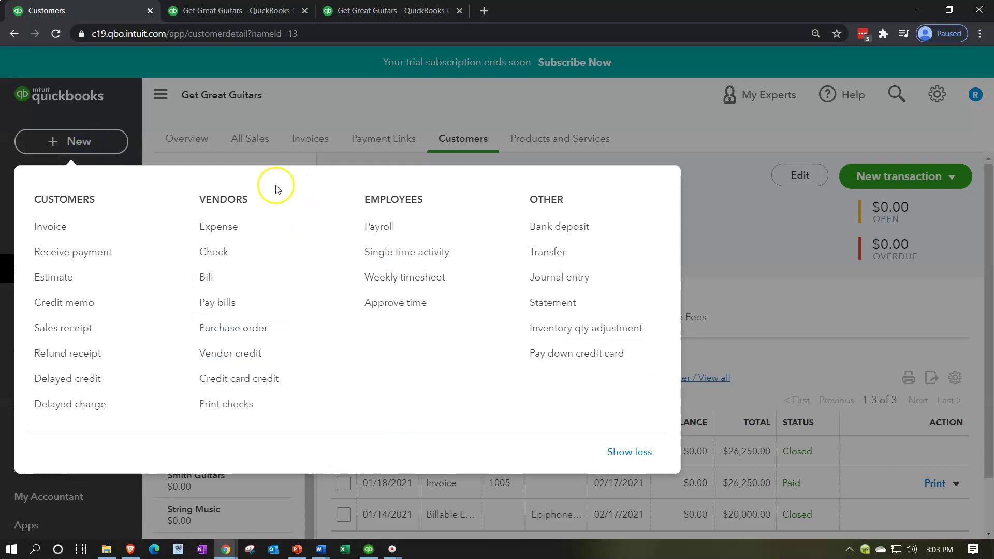
left_click(560, 231)
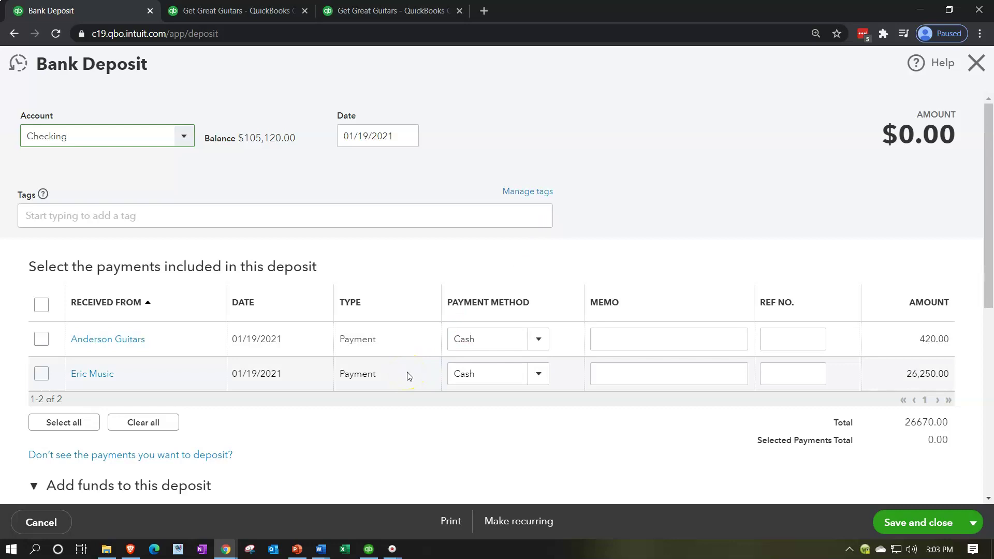
Bring the QuickBooks Desktop Rental company window to the front
left_click(372, 550)
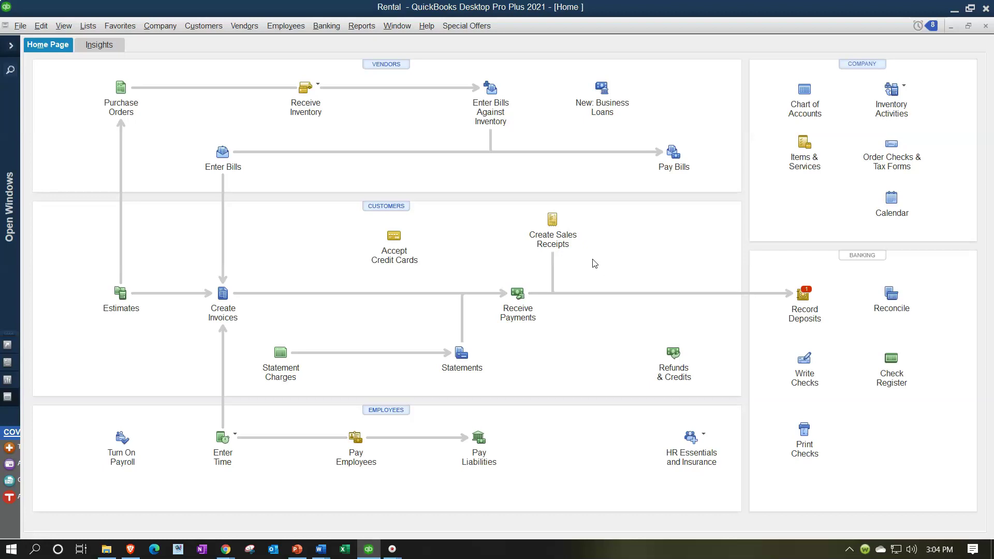
Select the Anderson Guitars and Eric Music payments for the Checking deposit
left_click(953, 11)
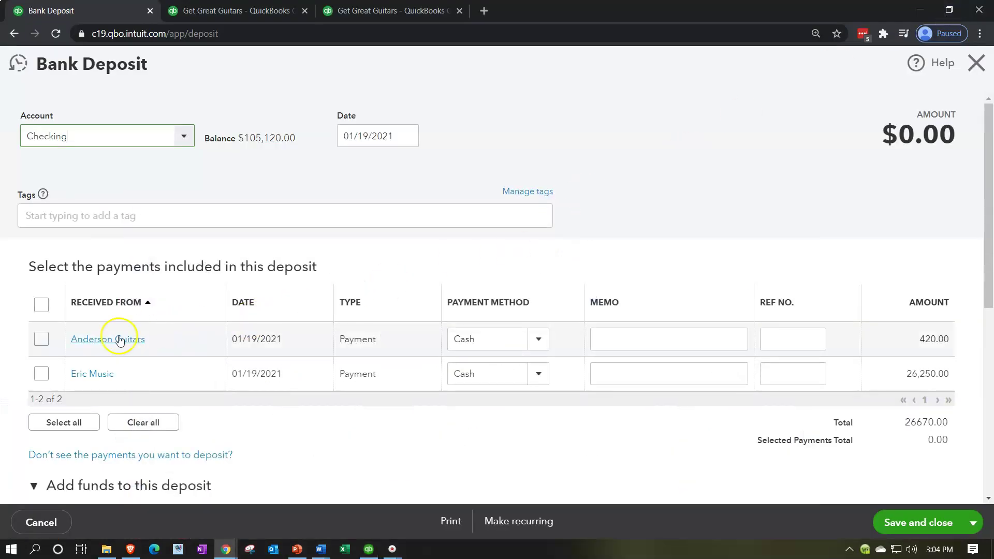
left_click(42, 337)
left_click(45, 373)
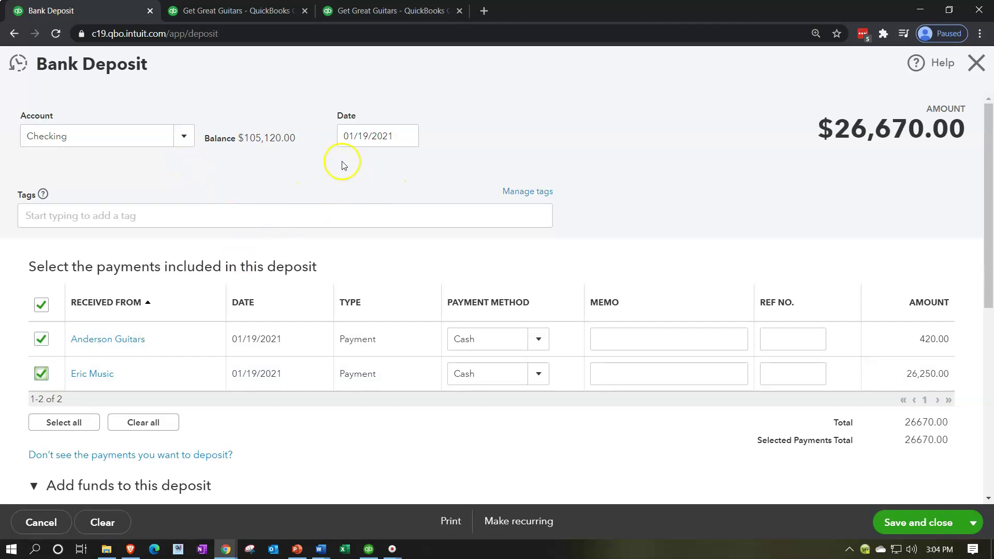
Date the deposit 01/23/2021 and save the $26,670.00 deposit
left_click(381, 143)
key("plus")
key("plus")
key("plus")
key("plus")
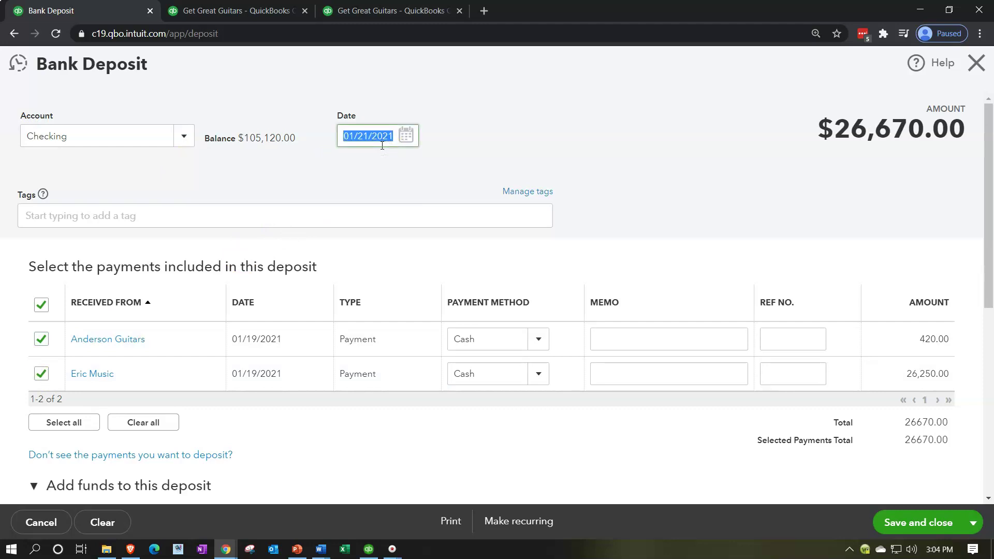
key("Tab")
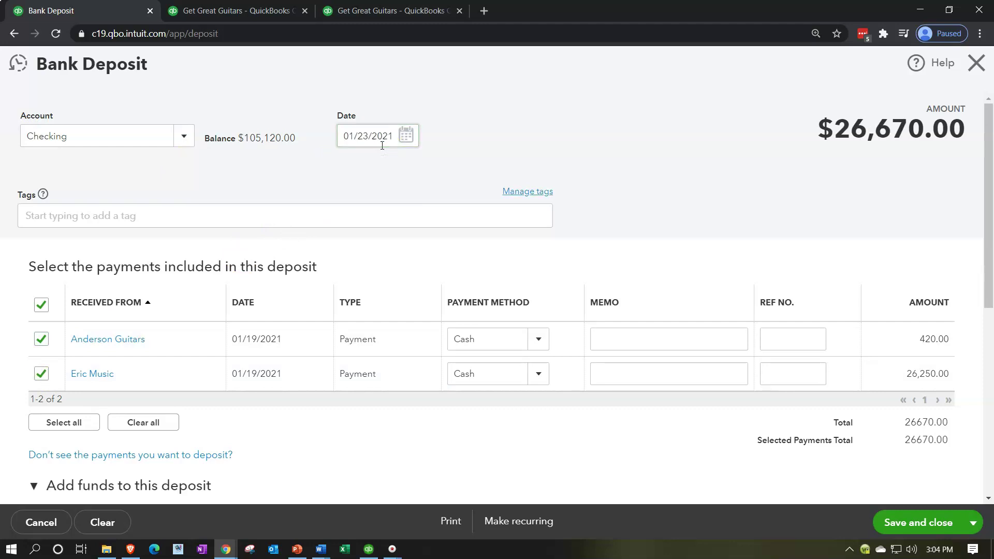
left_click(631, 122)
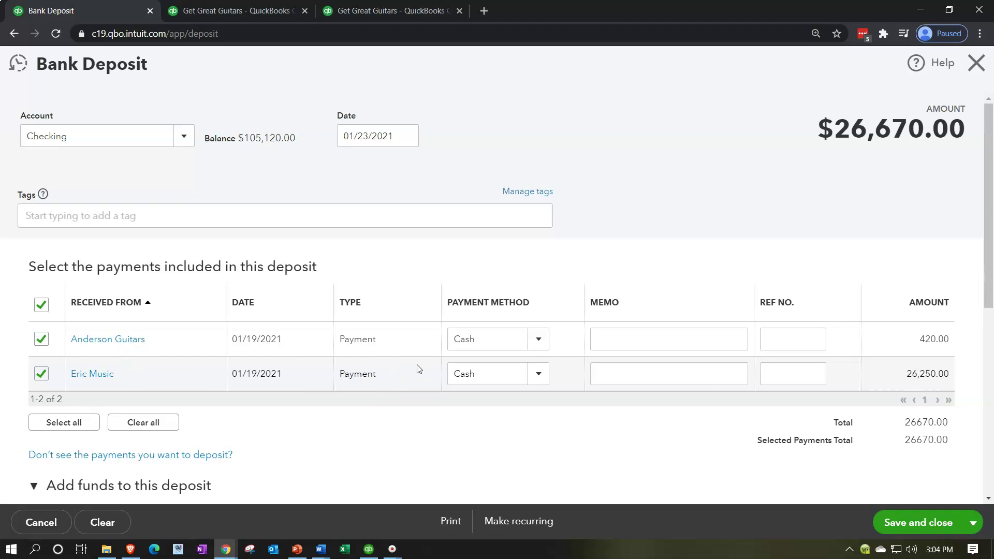
scroll(419, 370, "down", 5)
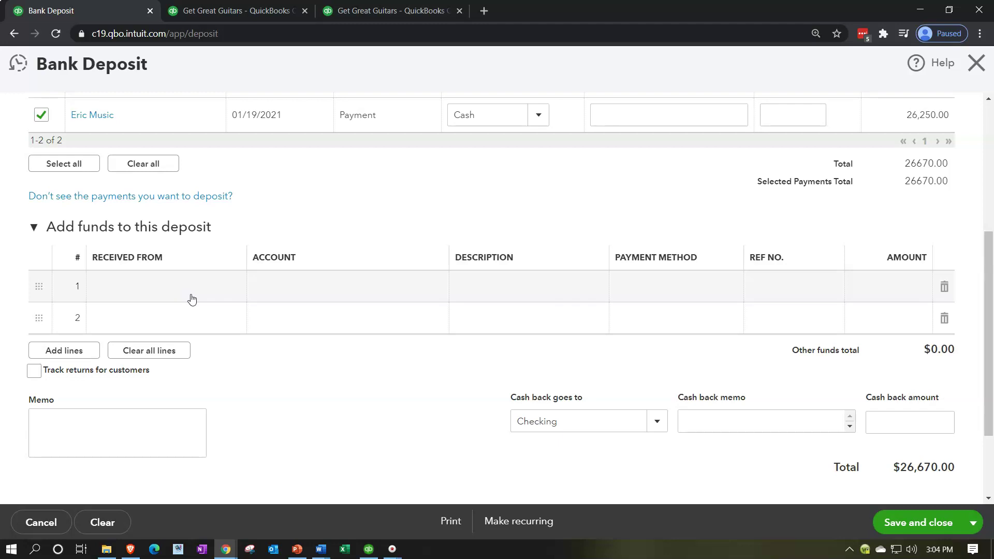
scroll(192, 299, "up", 5)
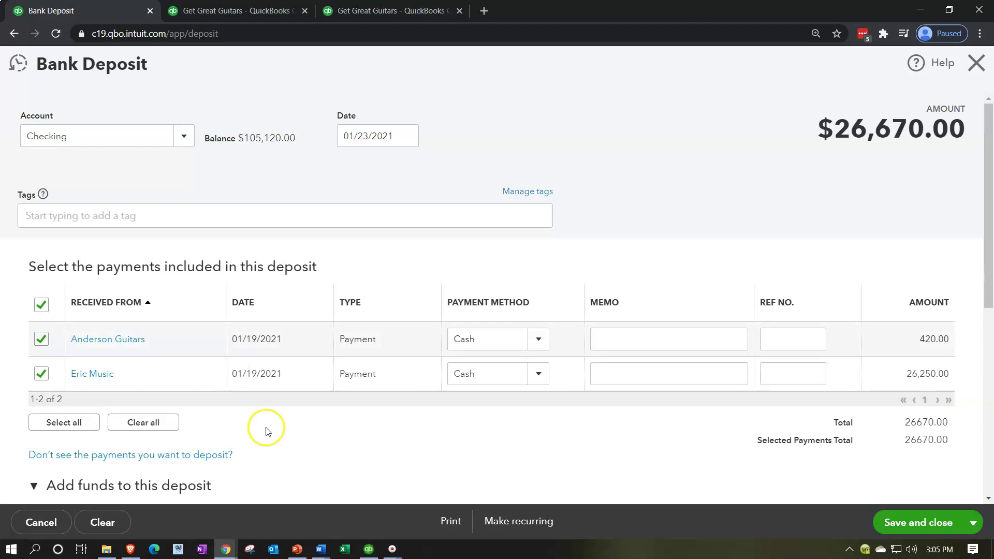
left_click(948, 524)
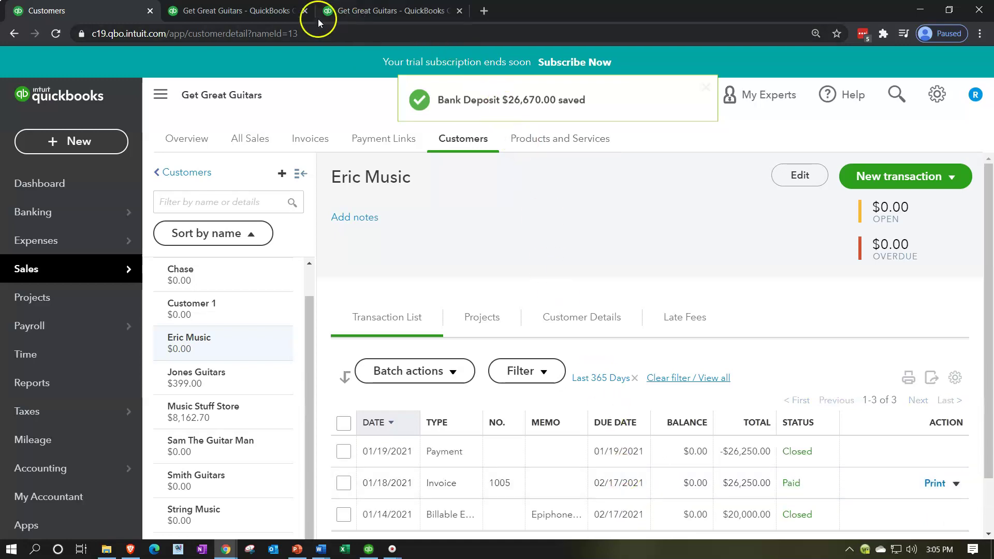
Rerun the Trial Balance so Checking reads 131,790.00 and Undeposited Funds 0.00
left_click(259, 10)
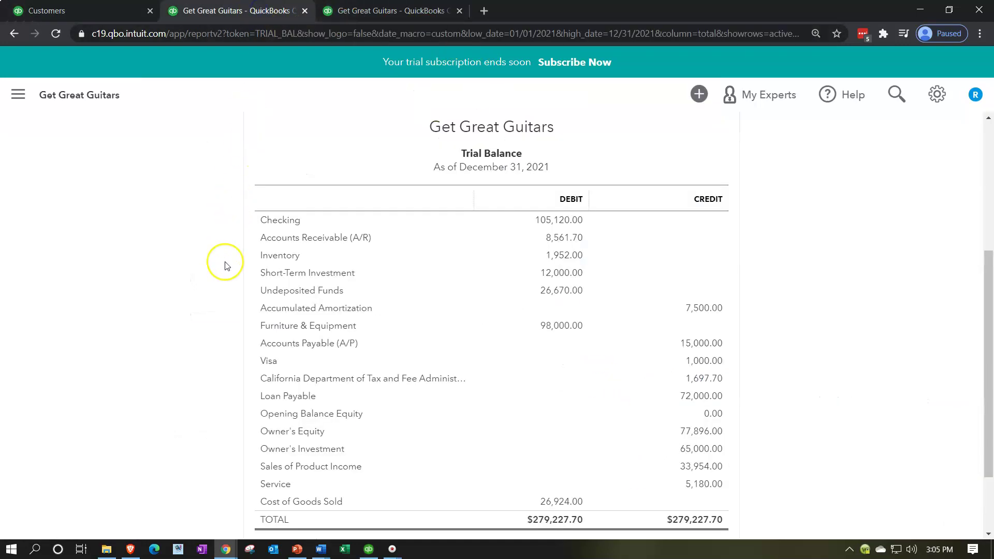
scroll(225, 265, "up", 4)
left_click(479, 202)
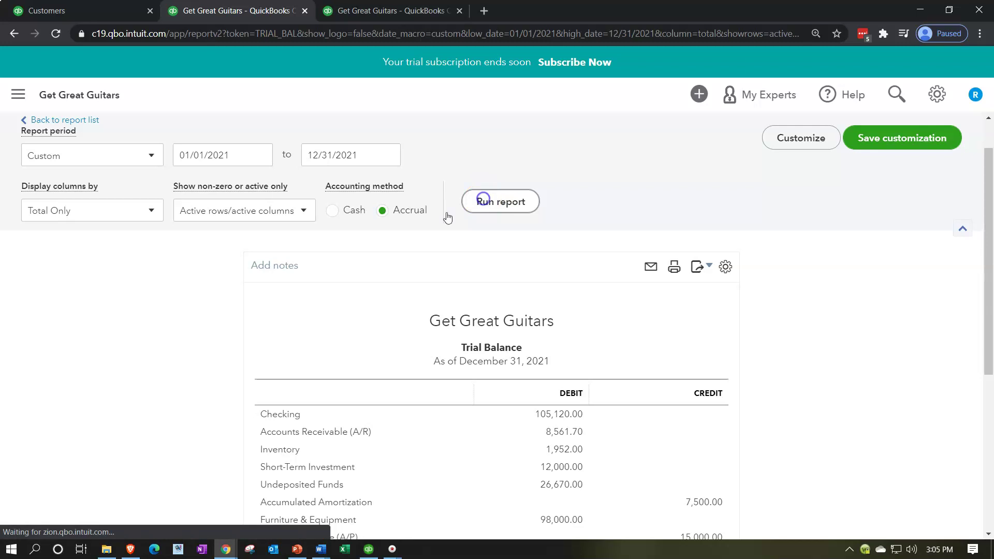
scroll(249, 333, "down", 3)
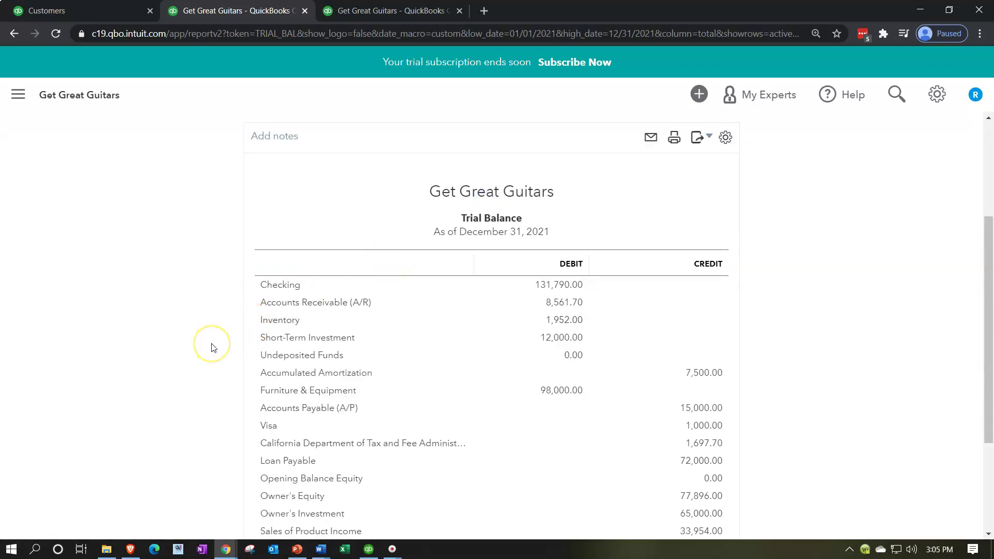
scroll(212, 347, "down", 1)
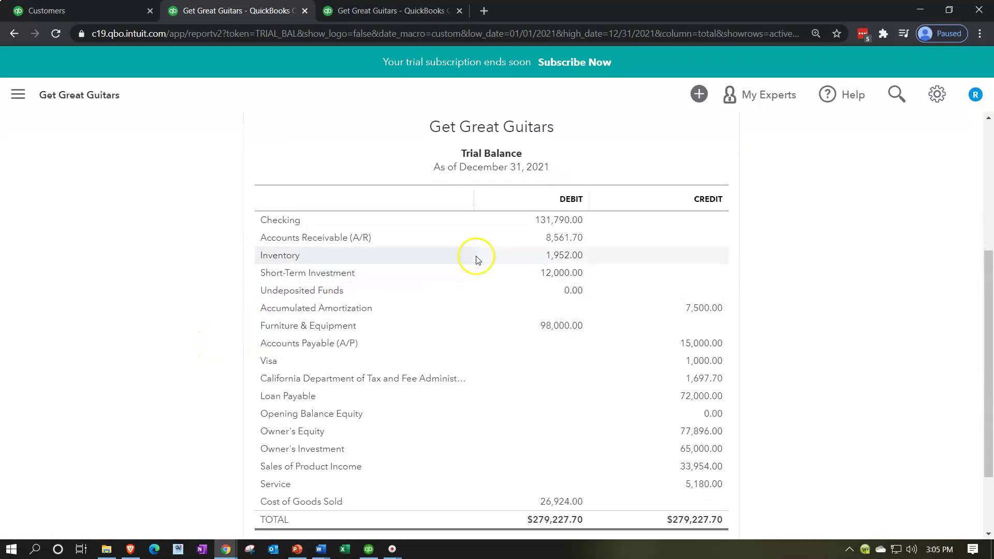
Drill into Checking, view the 01/23/2021 26,670.00 deposit, and return to the Trial Balance
left_click(540, 220)
scroll(541, 222, "down", 3)
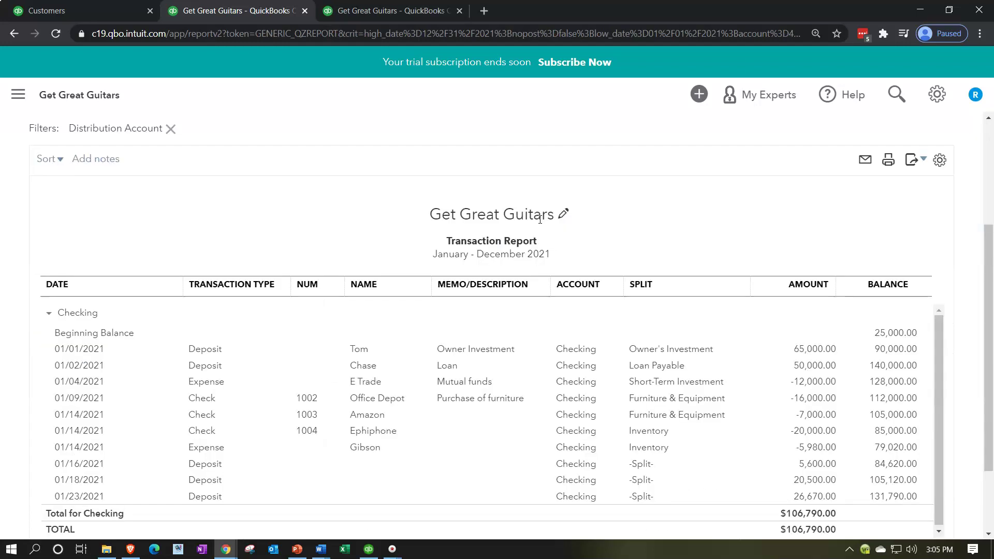
scroll(540, 221, "down", 1)
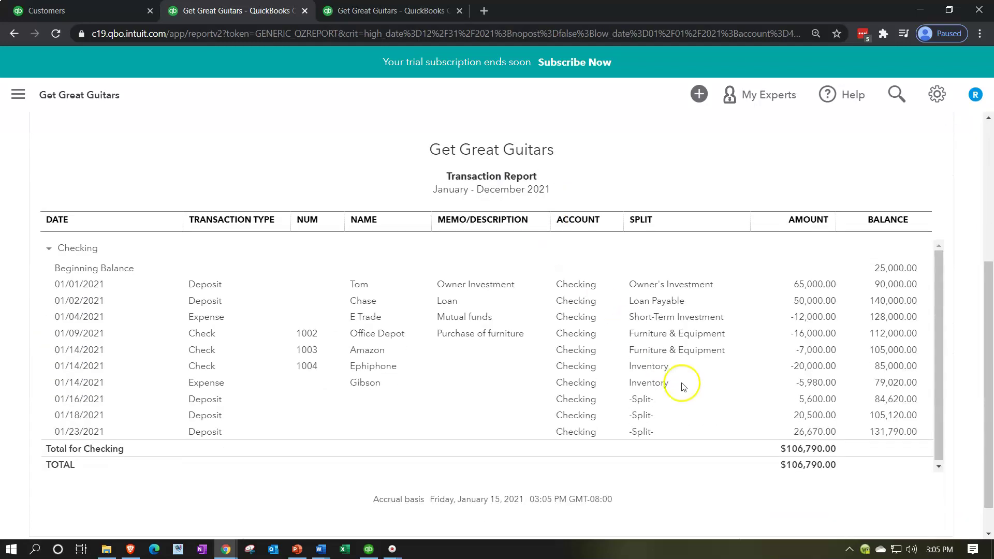
left_click(806, 437)
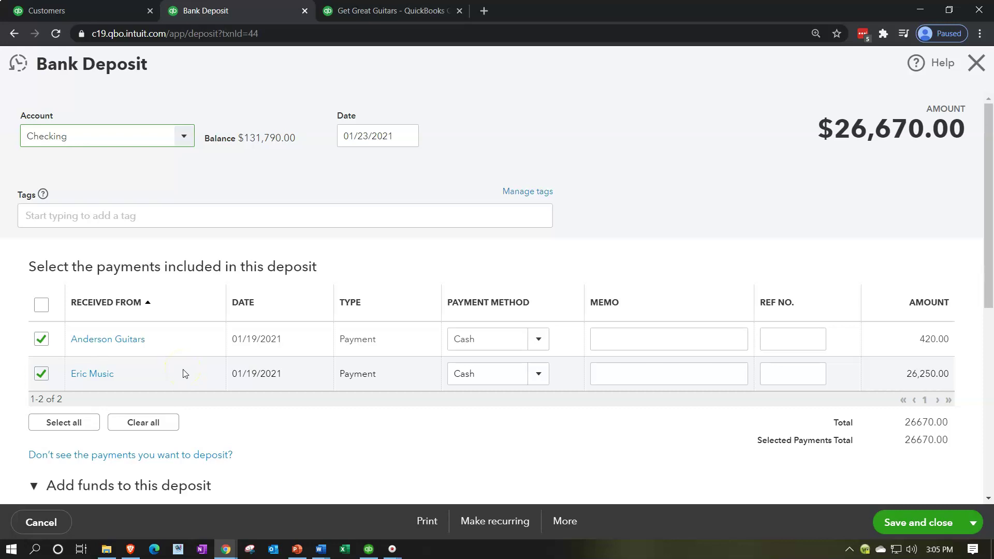
left_click(974, 70)
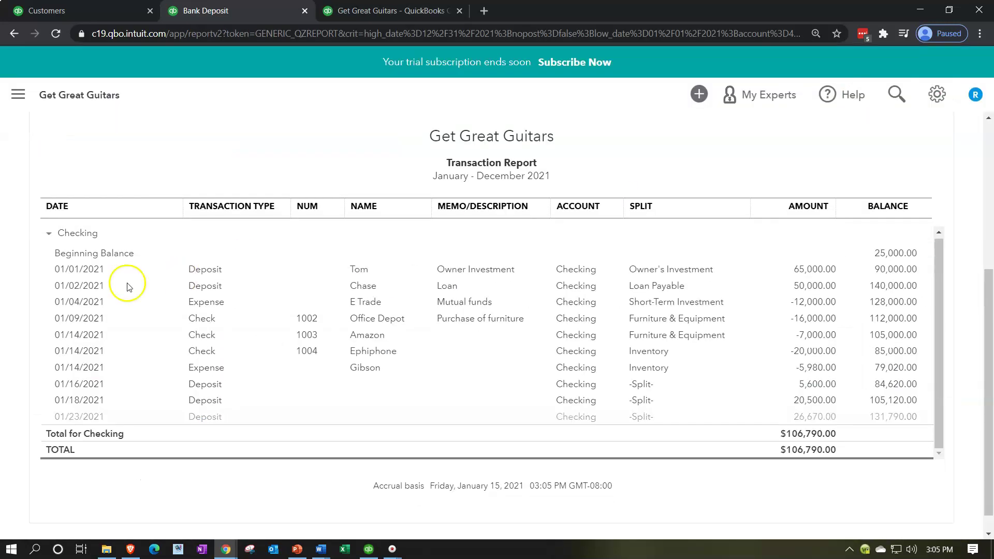
scroll(98, 243, "up", 4)
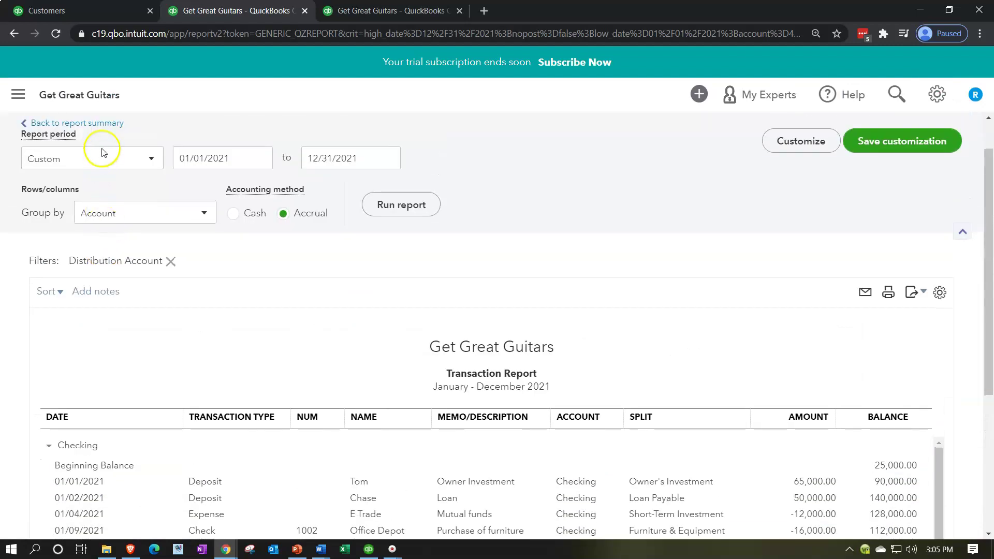
left_click(104, 125)
Scroll the Trial Balance to the Undeposited Funds 0.00 line
scroll(540, 299, "down", 4)
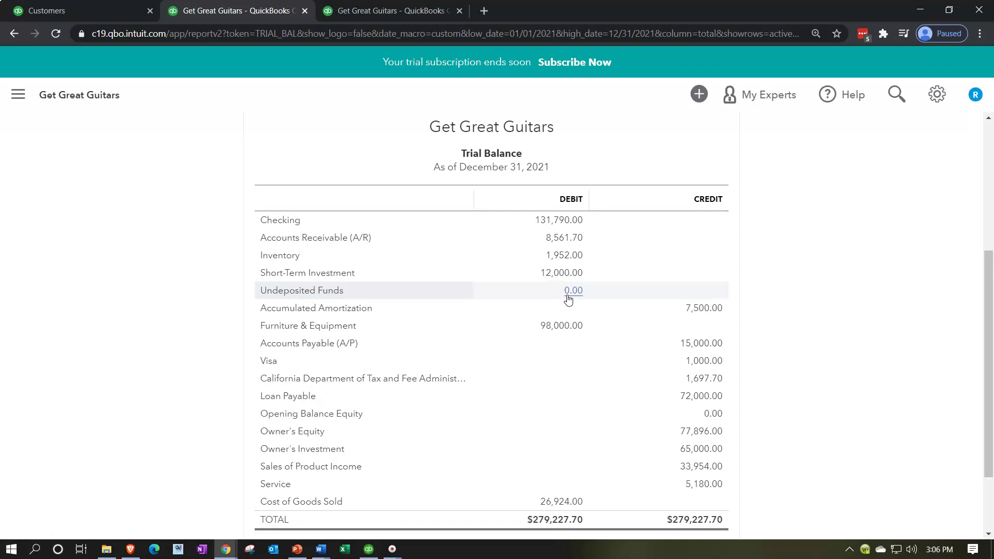
Open the Undeposited Funds transaction report from its 0.00 Trial Balance amount
left_click(568, 298)
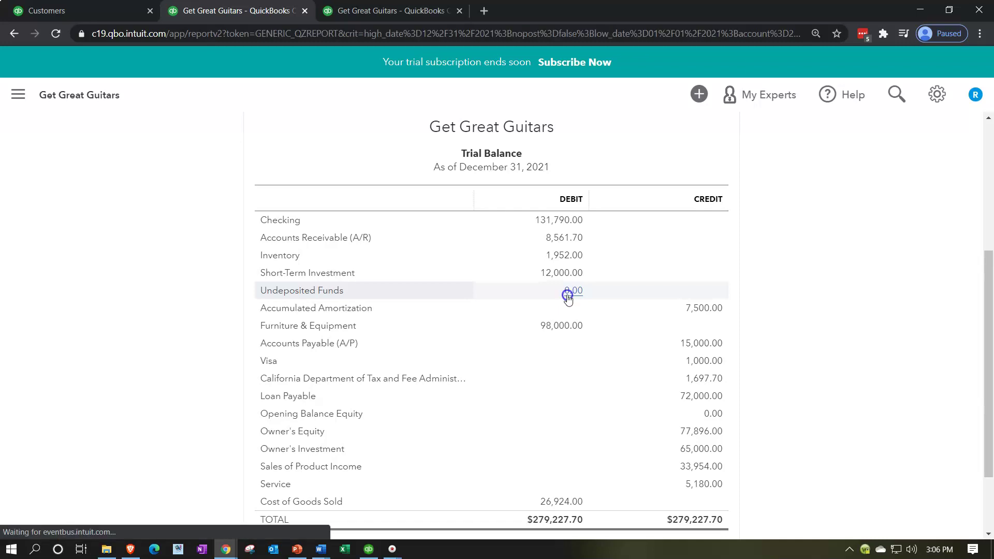
scroll(568, 300, "down", 2)
scroll(568, 299, "down", 3)
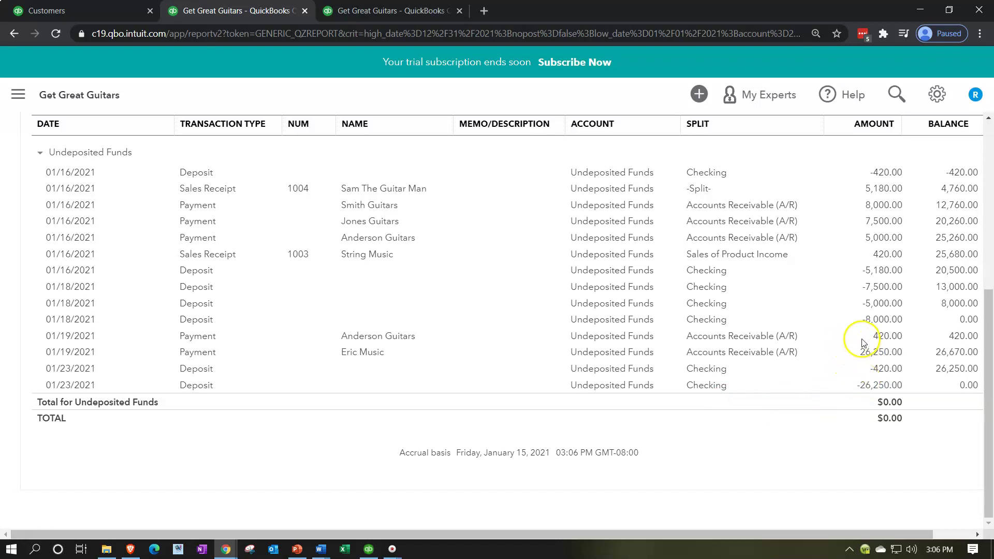
Review a 01/23/2021 deposit and its account, then close it unchanged
left_click(875, 385)
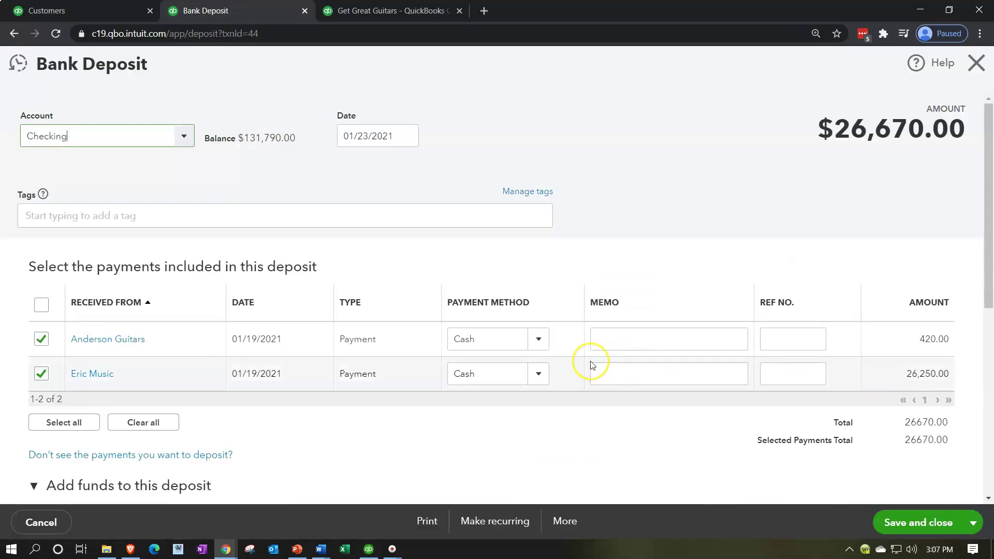
scroll(592, 365, "down", 1)
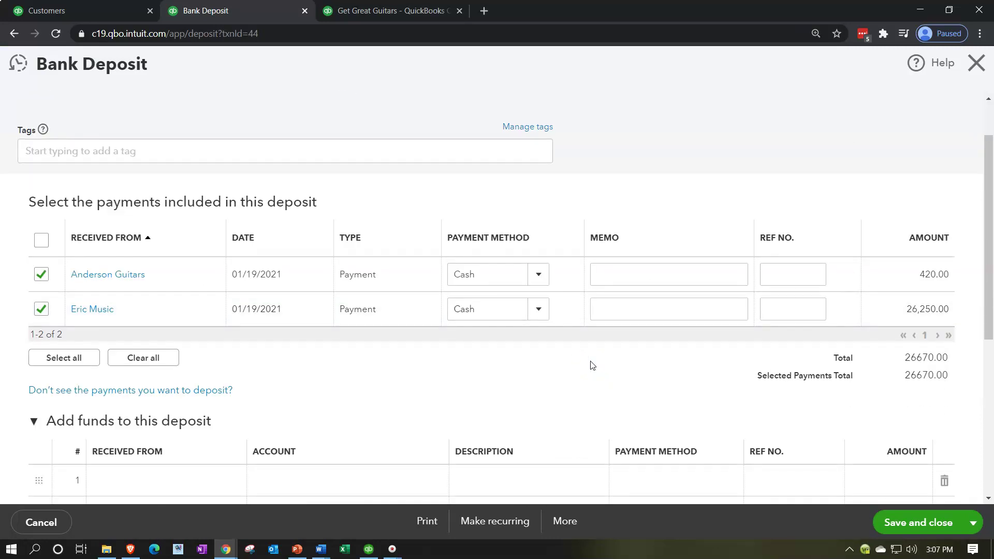
scroll(280, 384, "up", 2)
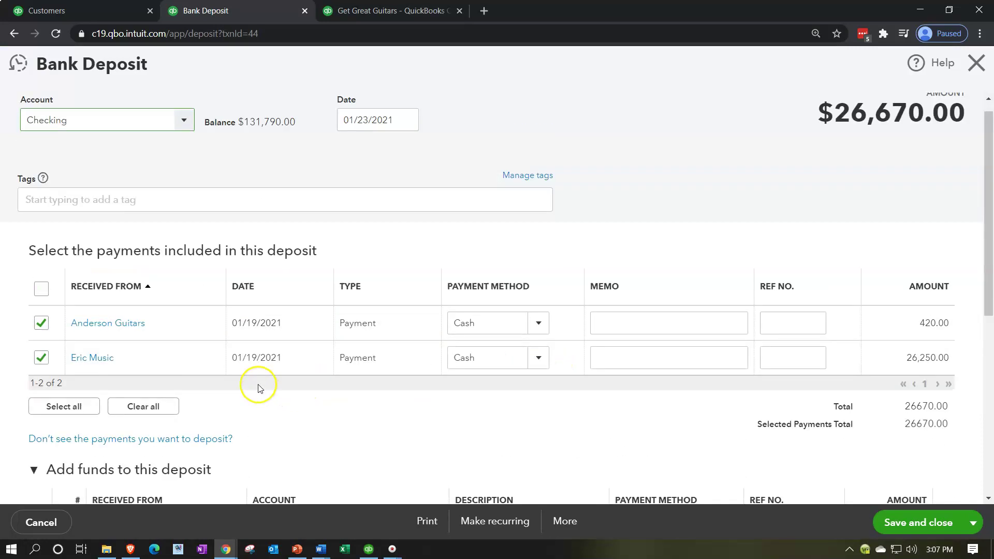
left_click(109, 129)
left_click(976, 64)
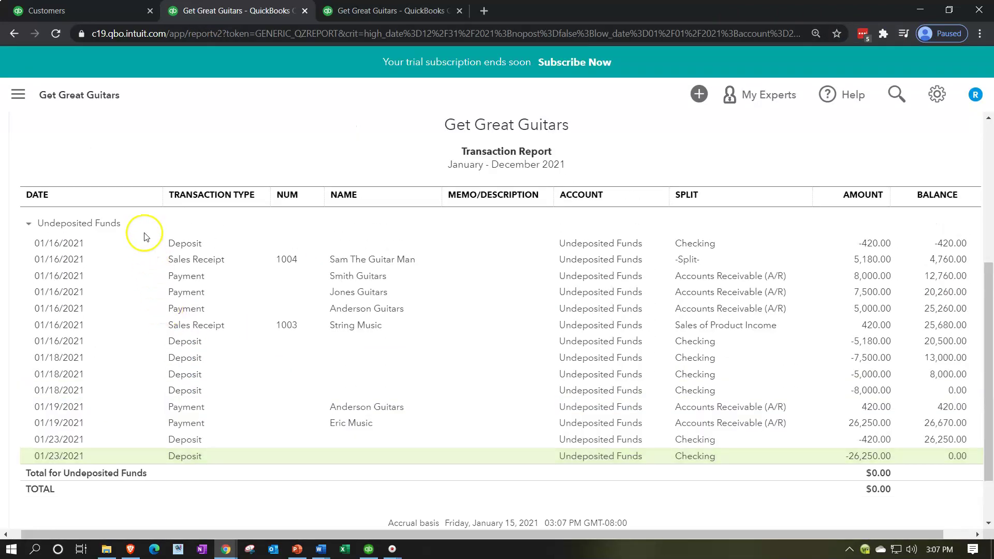
Scroll the Trial Balance to confirm Undeposited Funds 0.00 and totals of $279,227.70
scroll(142, 231, "up", 3)
scroll(115, 166, "up", 3)
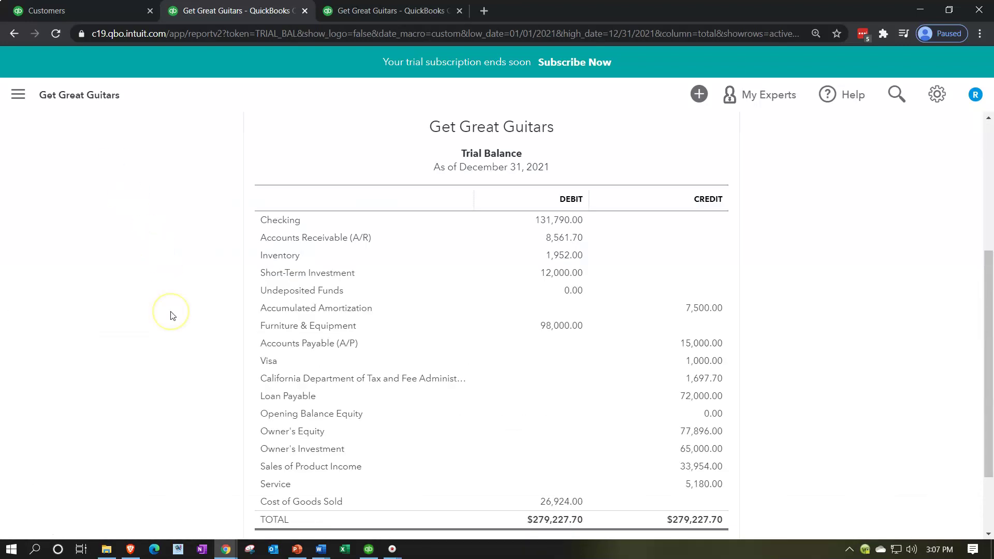
scroll(172, 315, "down", 2)
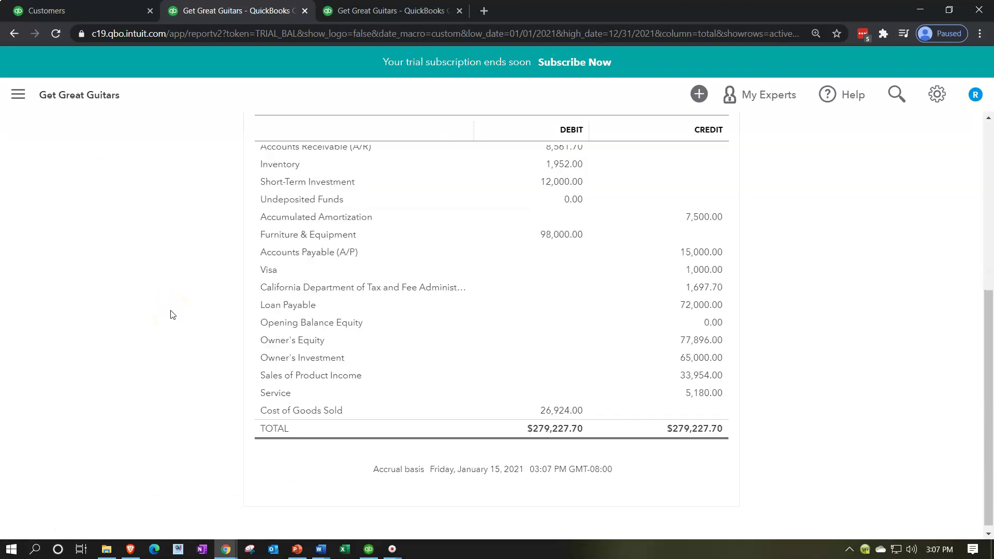
scroll(173, 314, "up", 2)
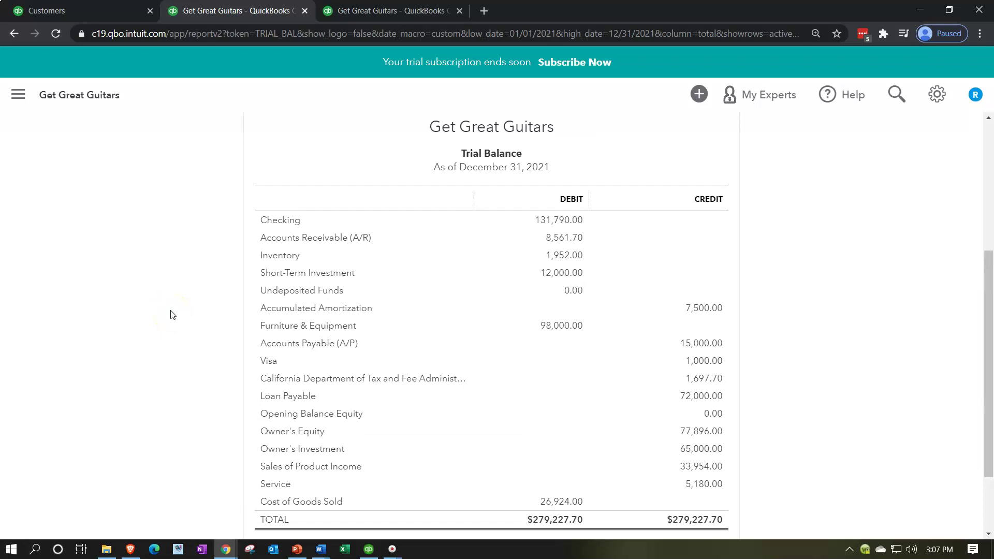